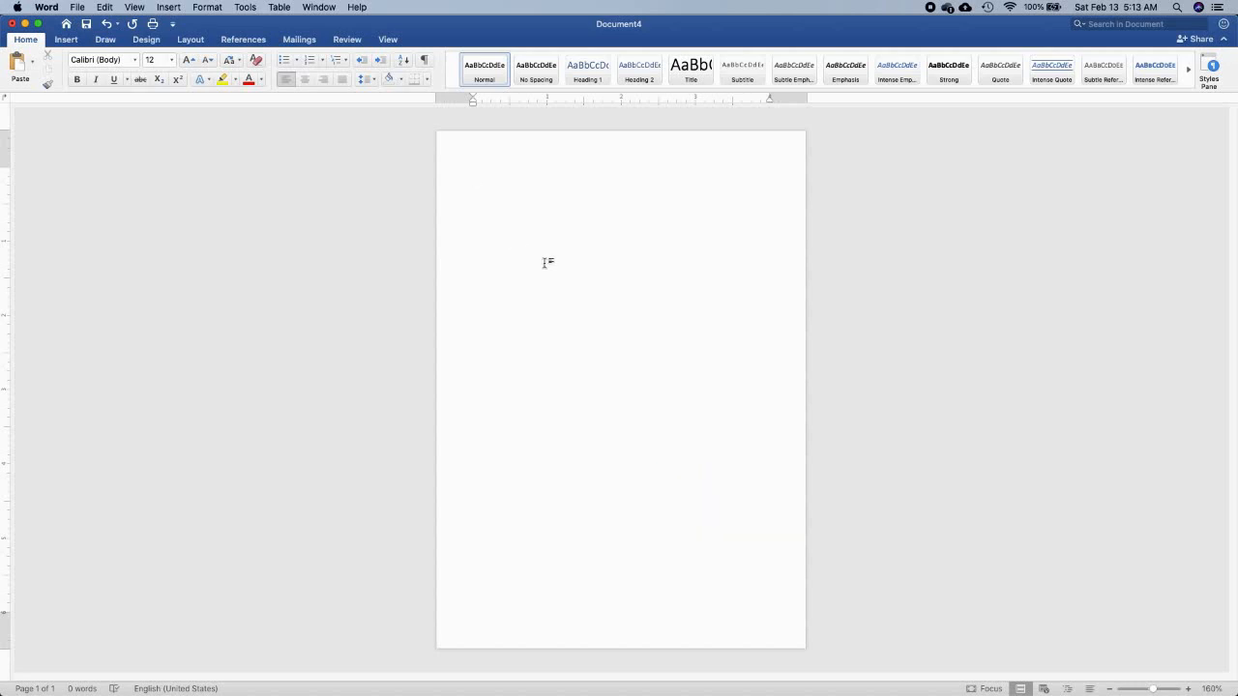
Insert the picture TEA GREEN BACKGROUND.png from the TEA GREEN folder
click(69, 45)
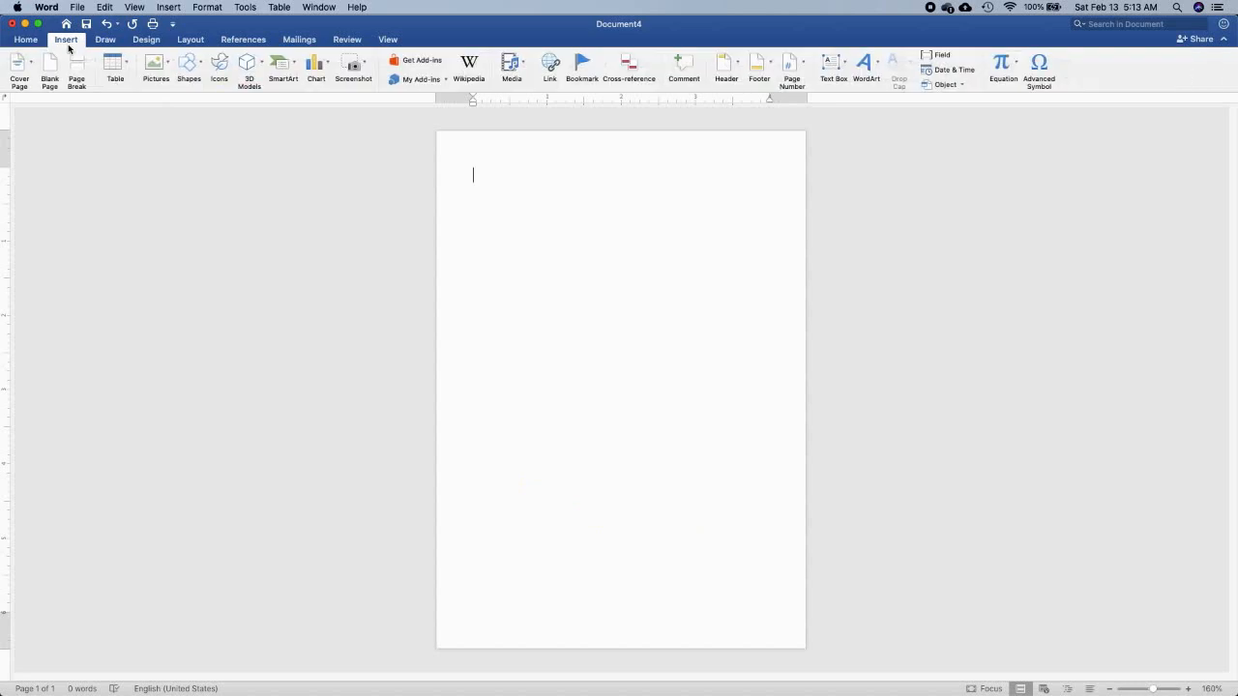
click(155, 63)
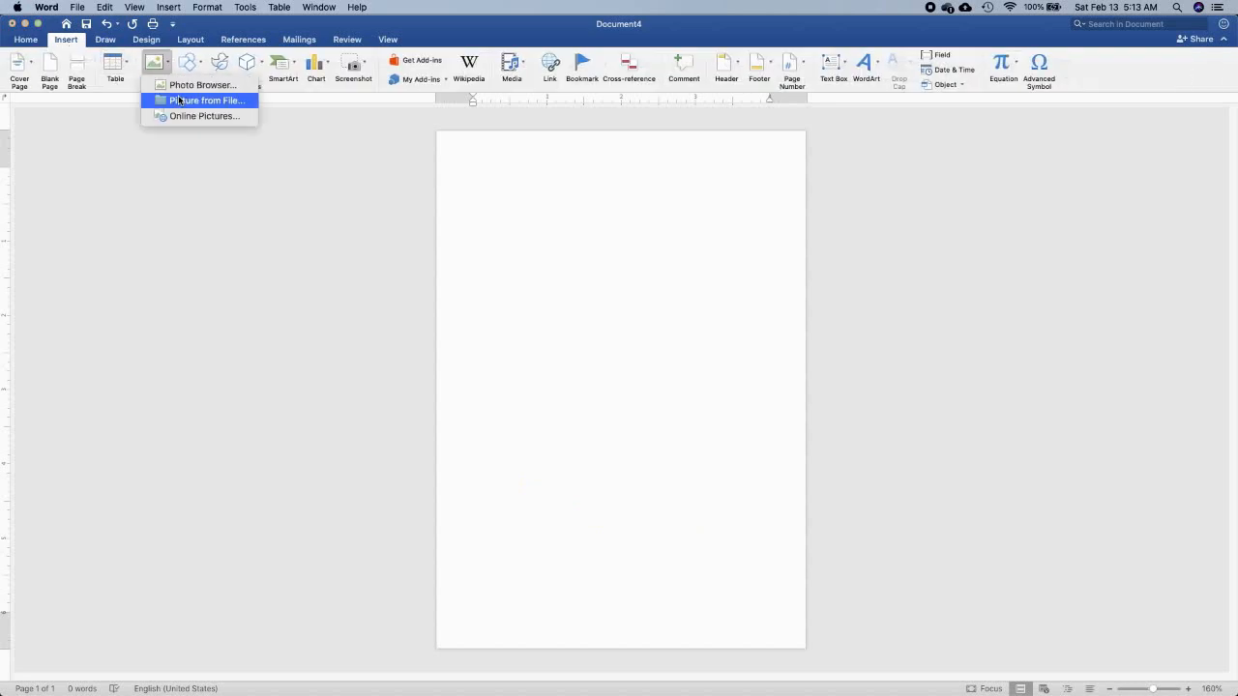
click(179, 100)
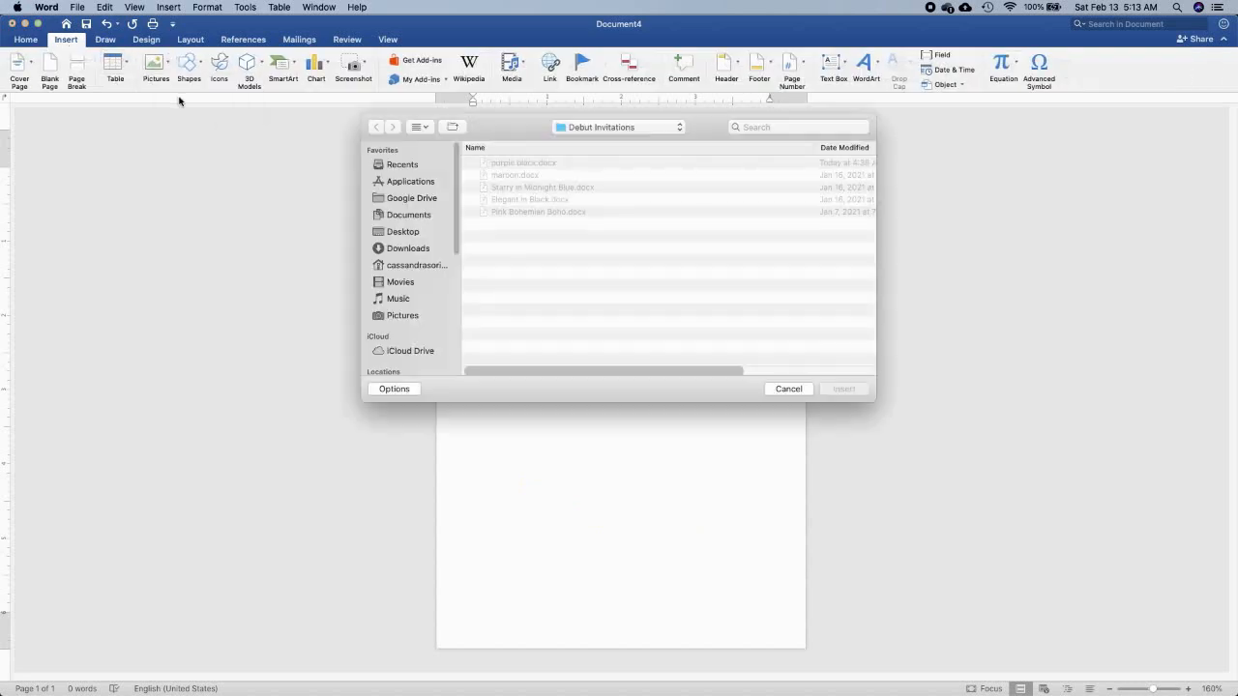
click(426, 233)
click(525, 163)
click(829, 390)
click(575, 164)
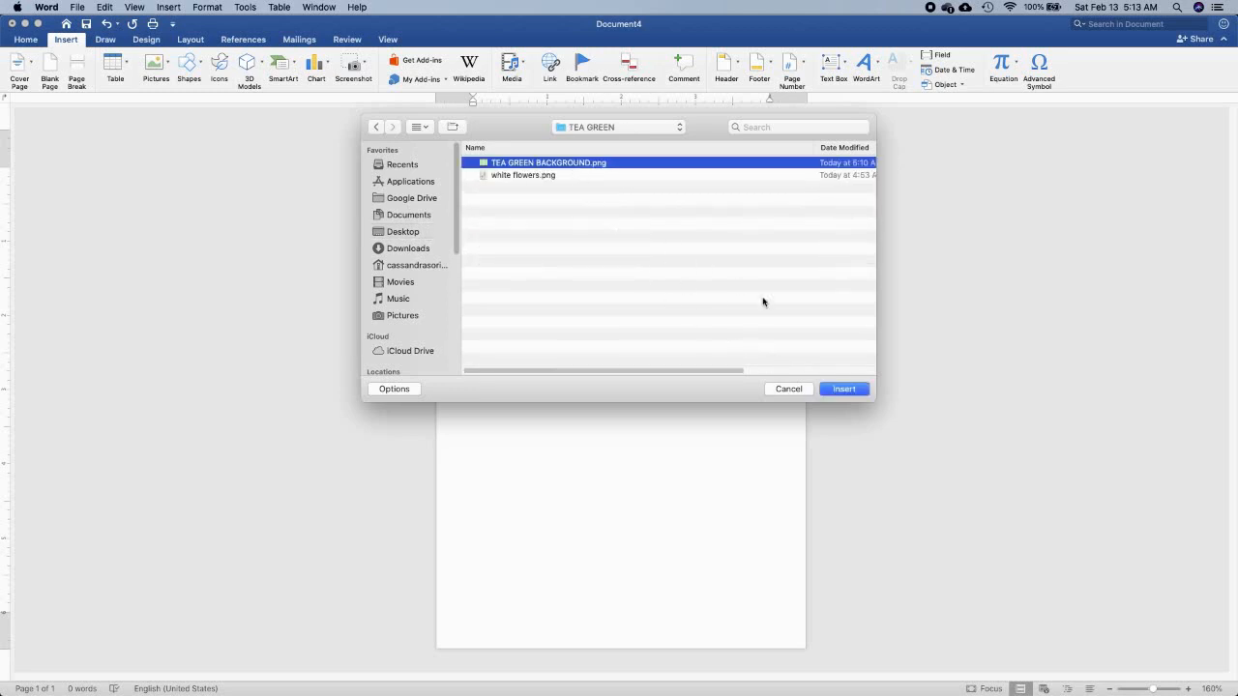
click(835, 390)
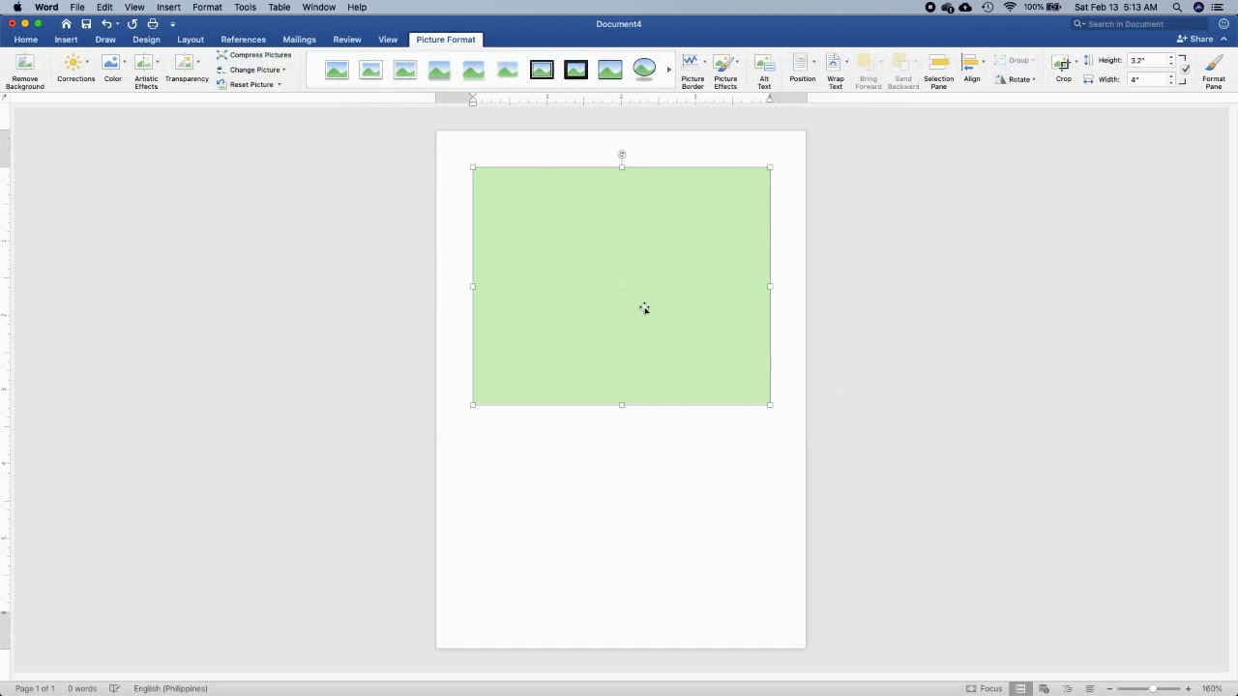
Set the green background picture's text wrapping to Behind Text and stretch it to cover the whole page
click(191, 39)
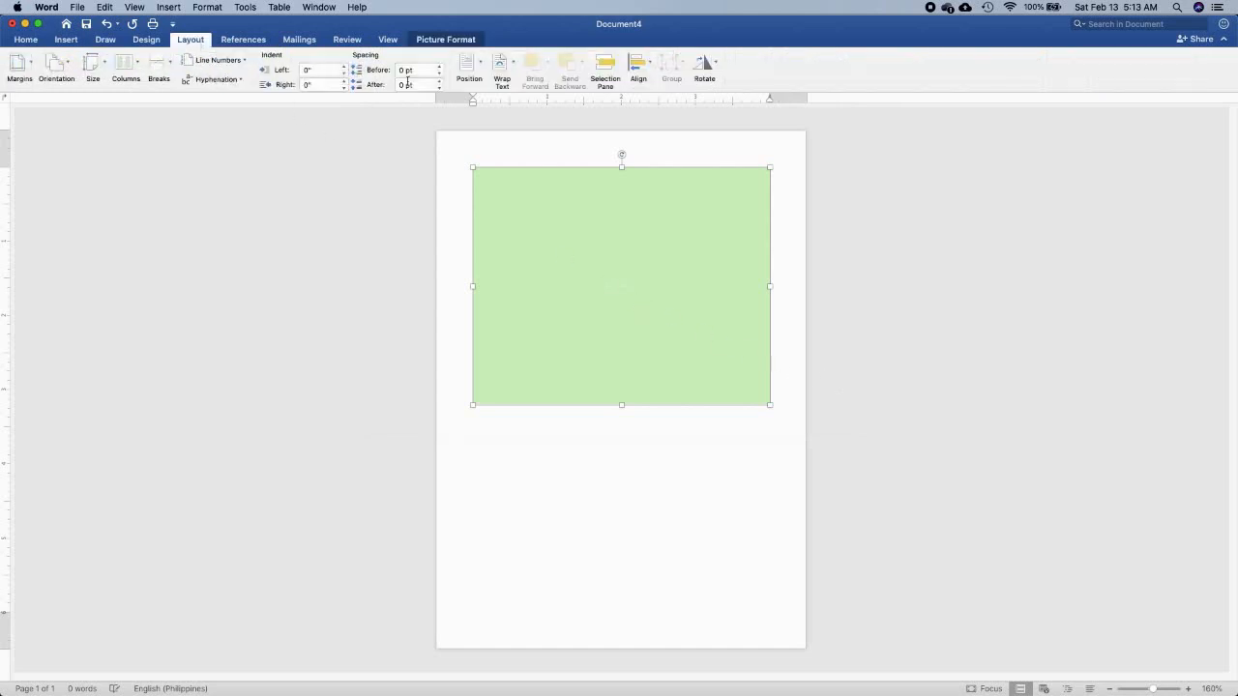
click(501, 64)
click(539, 178)
drag(549, 251, 509, 211)
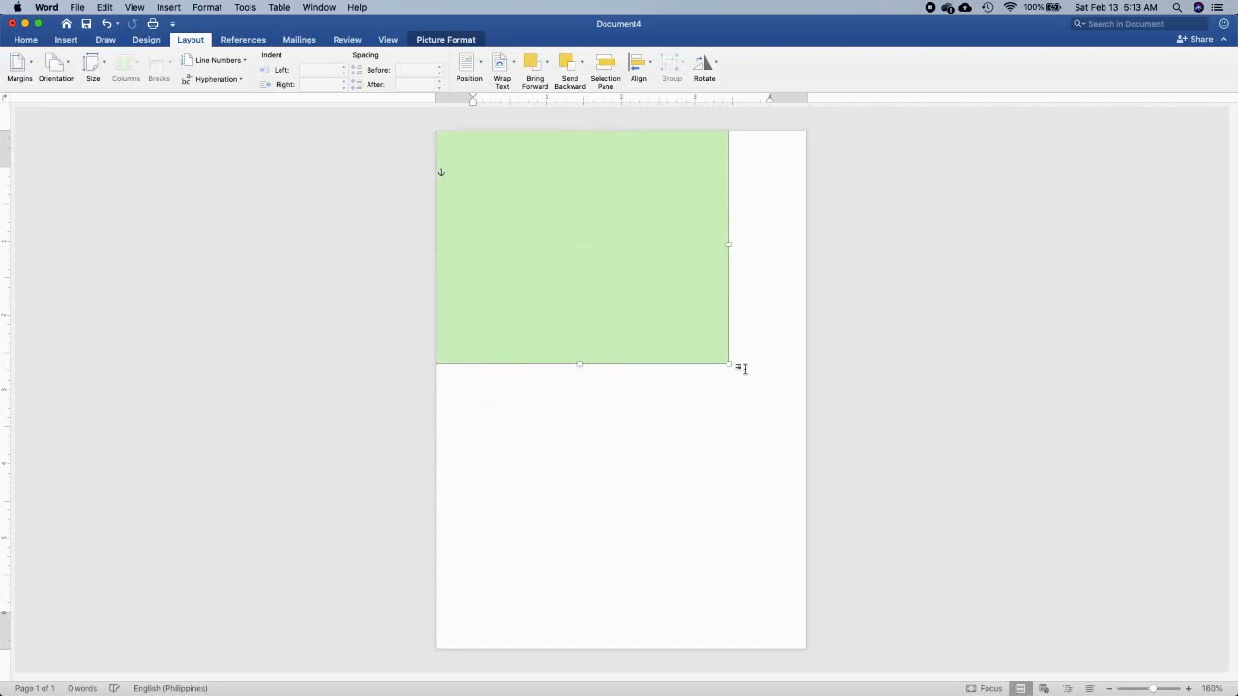
drag(729, 364, 804, 650)
drag(783, 587, 652, 583)
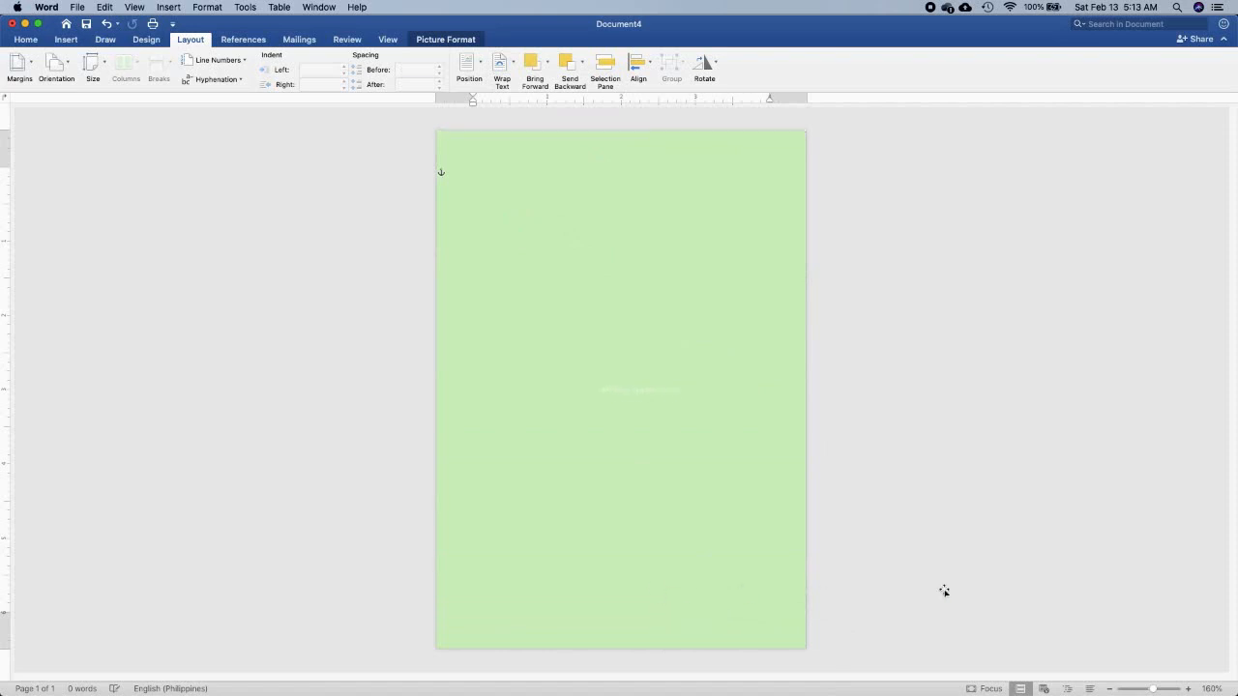
Draw an octagon about 3.64" wide and 5.02" high in the middle of the page
click(66, 40)
click(195, 66)
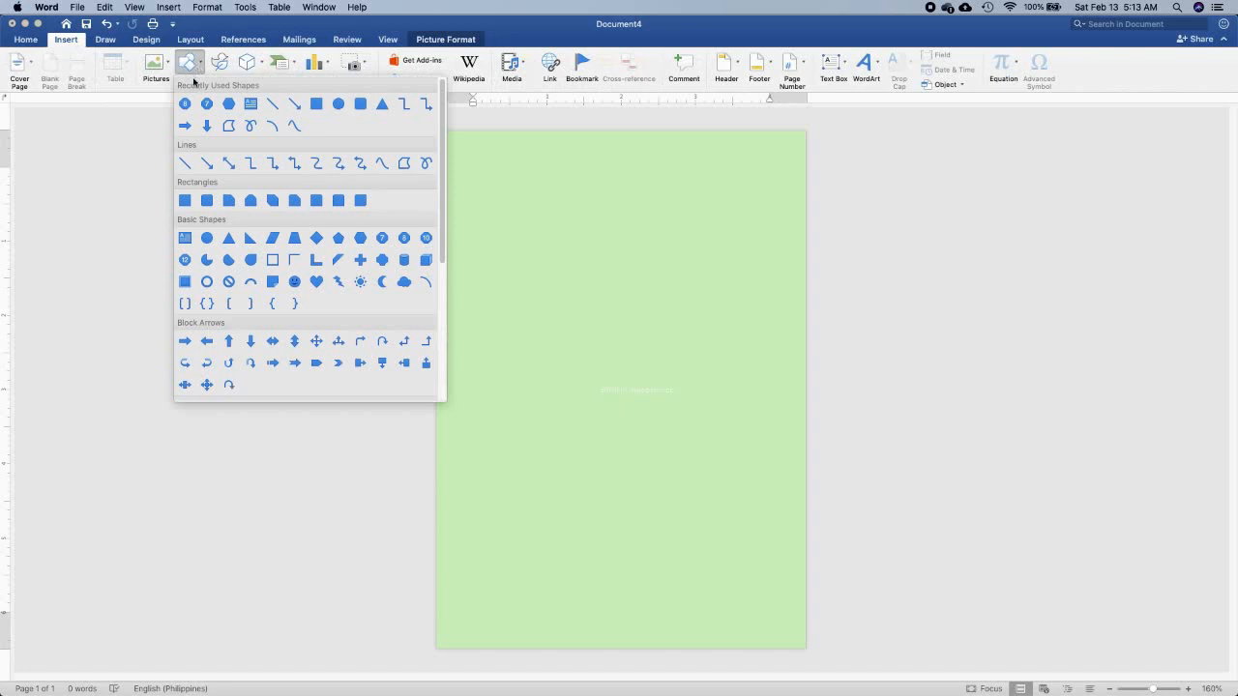
click(185, 105)
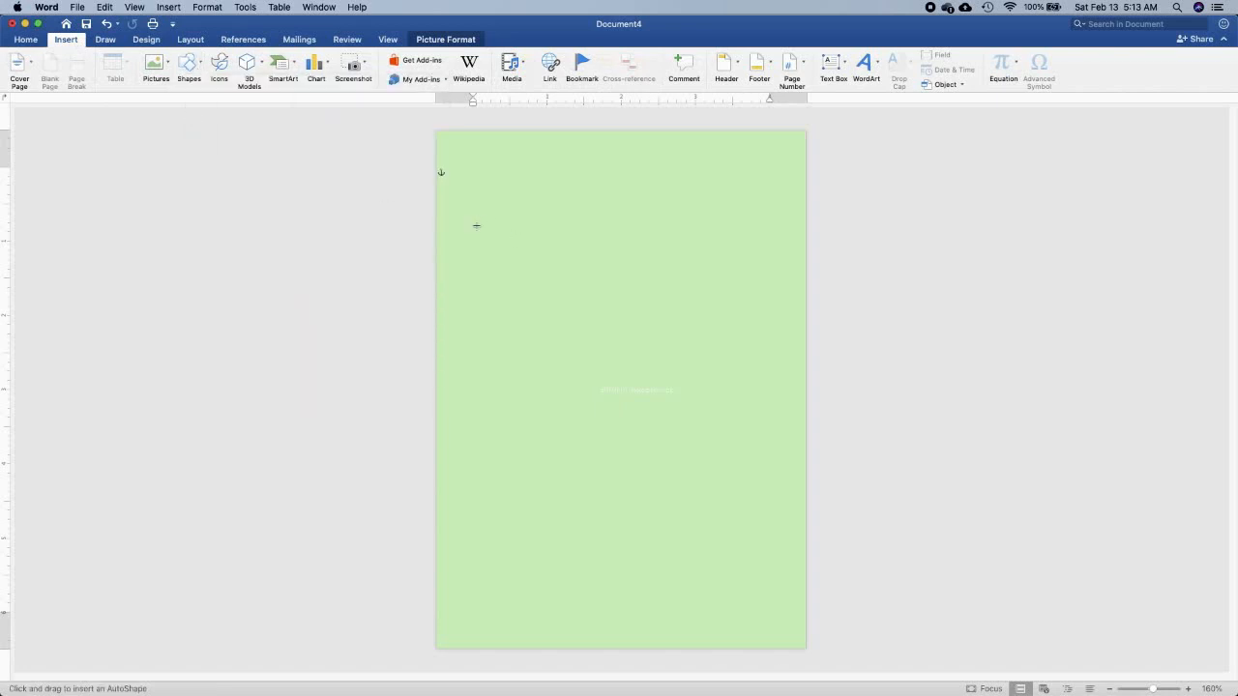
drag(475, 219, 748, 591)
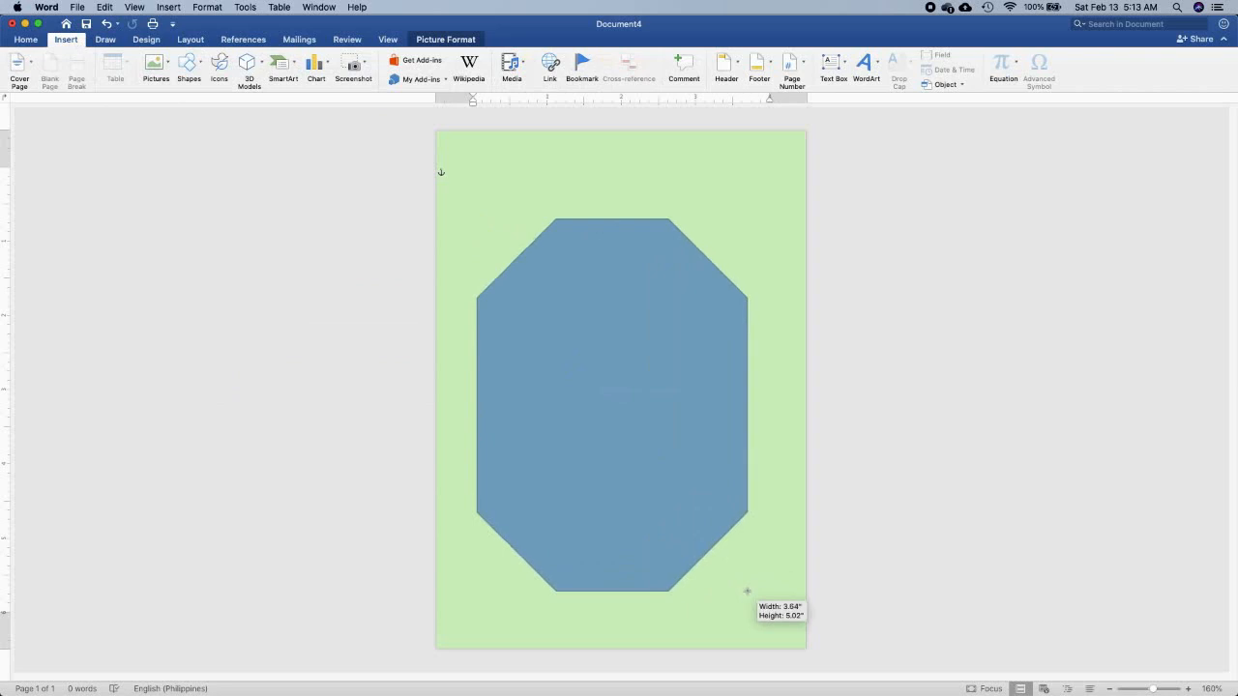
Resize the octagon to about 3.46" wide and 5.19" high and centre it on the page
drag(475, 408, 492, 407)
drag(604, 314, 604, 292)
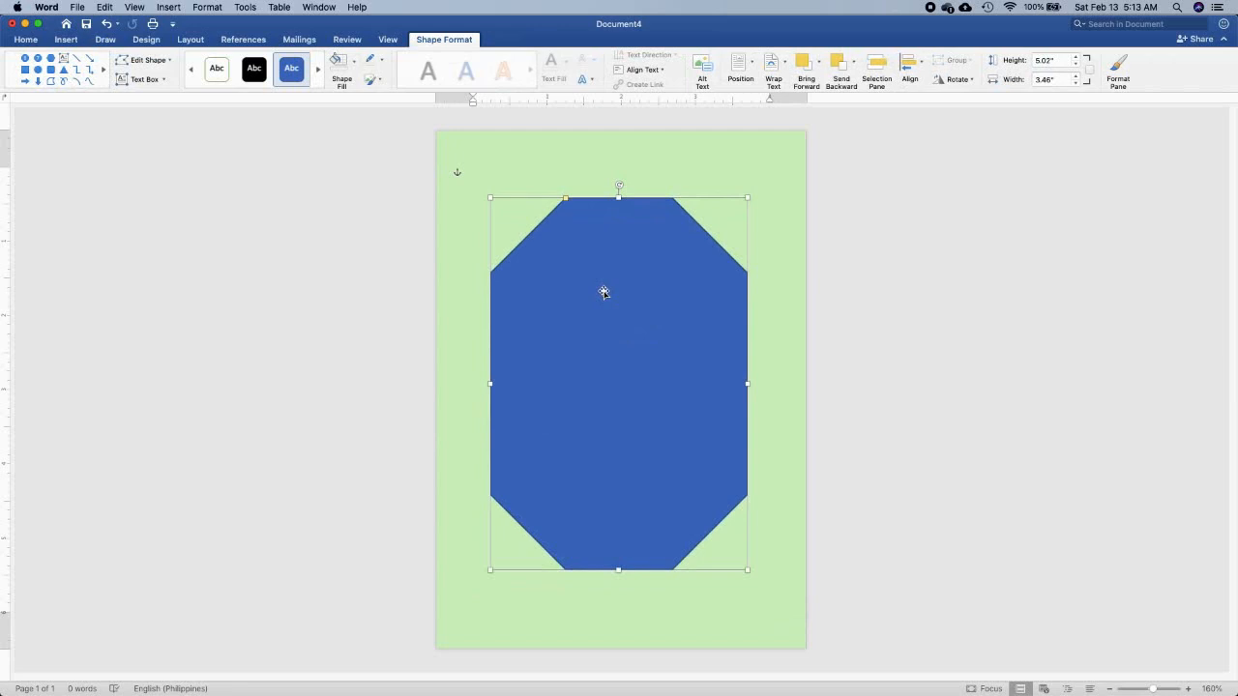
key(Right)
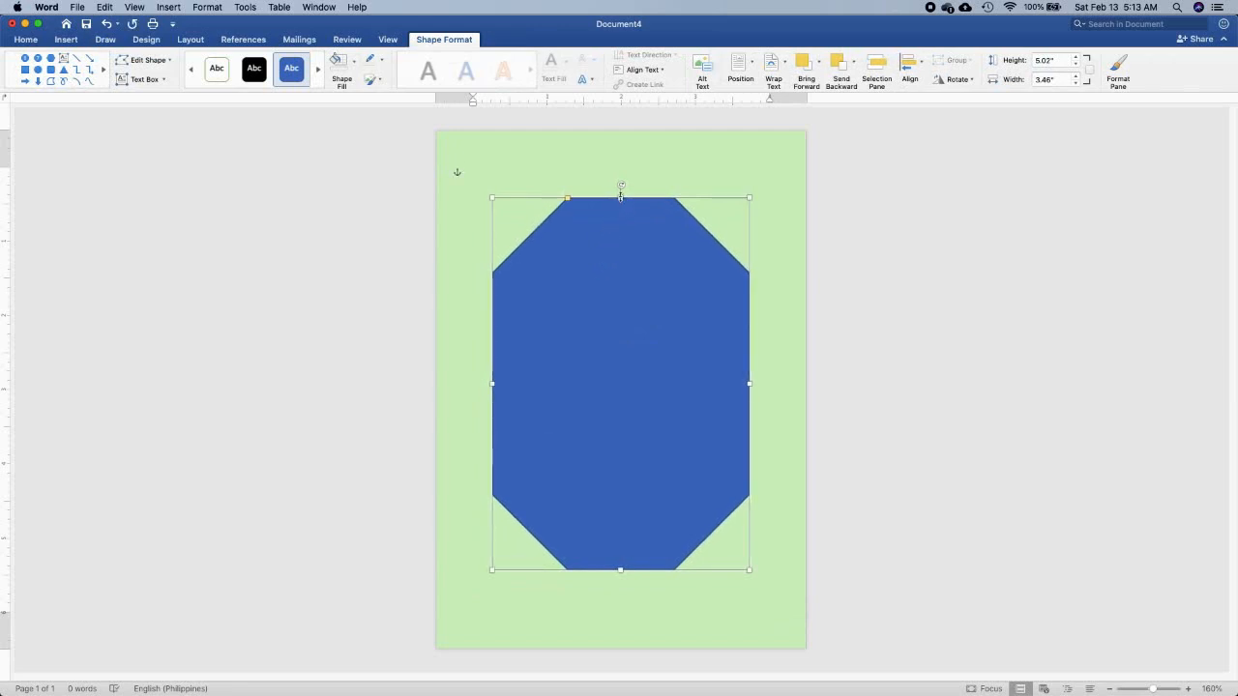
drag(621, 191, 621, 186)
drag(621, 571, 621, 577)
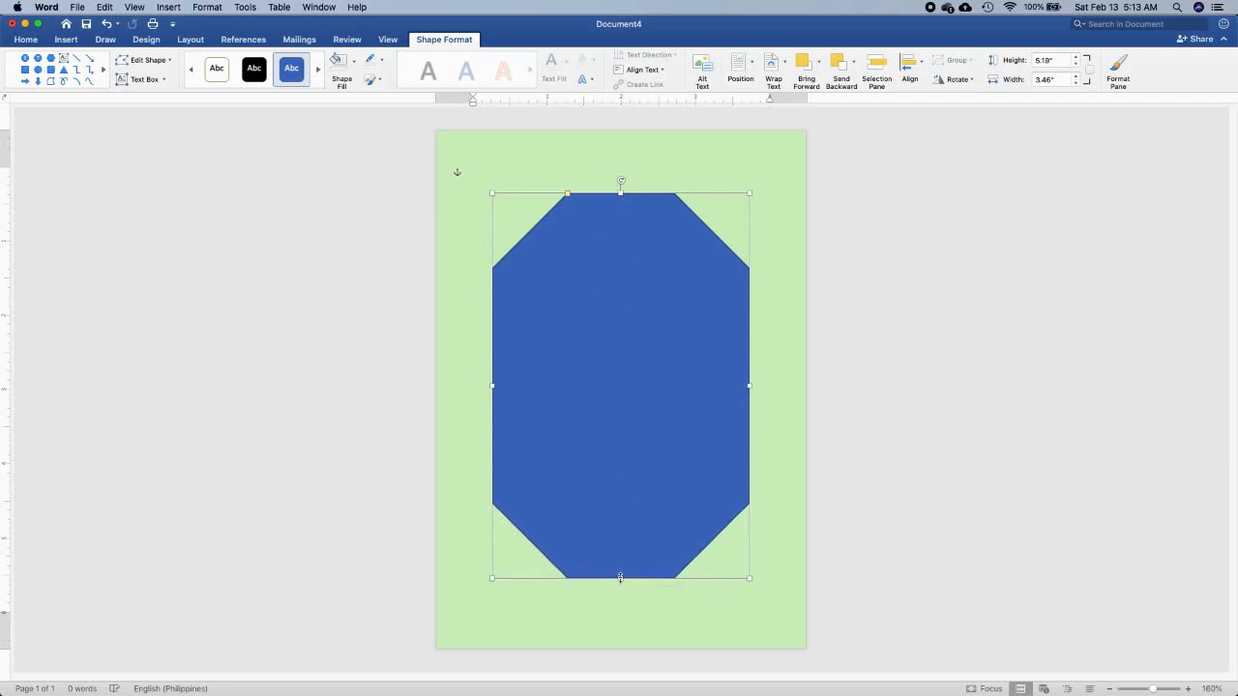
click(936, 582)
Remove the octagon's fill and give it a white outline
click(594, 500)
click(354, 62)
click(358, 93)
click(381, 60)
click(369, 125)
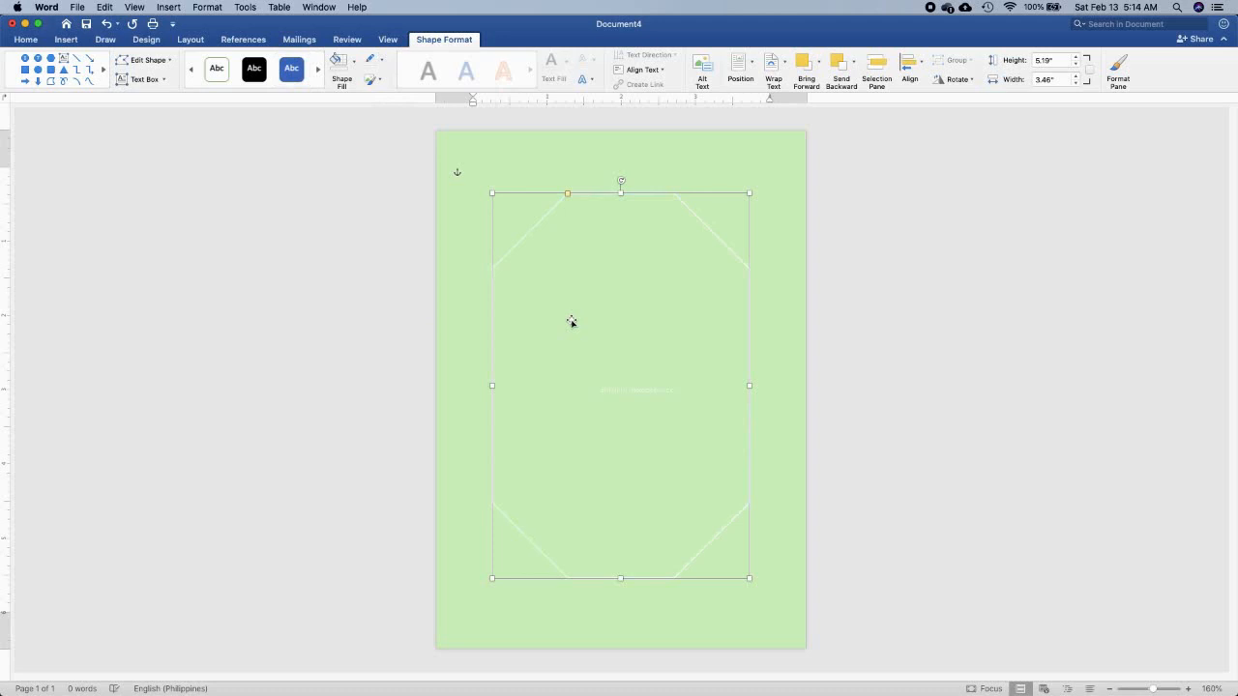
Duplicate the octagon, fill the copy white and shrink it to about 3.12" by 4.86" inside the outlined one
key(super+c)
key(super+v)
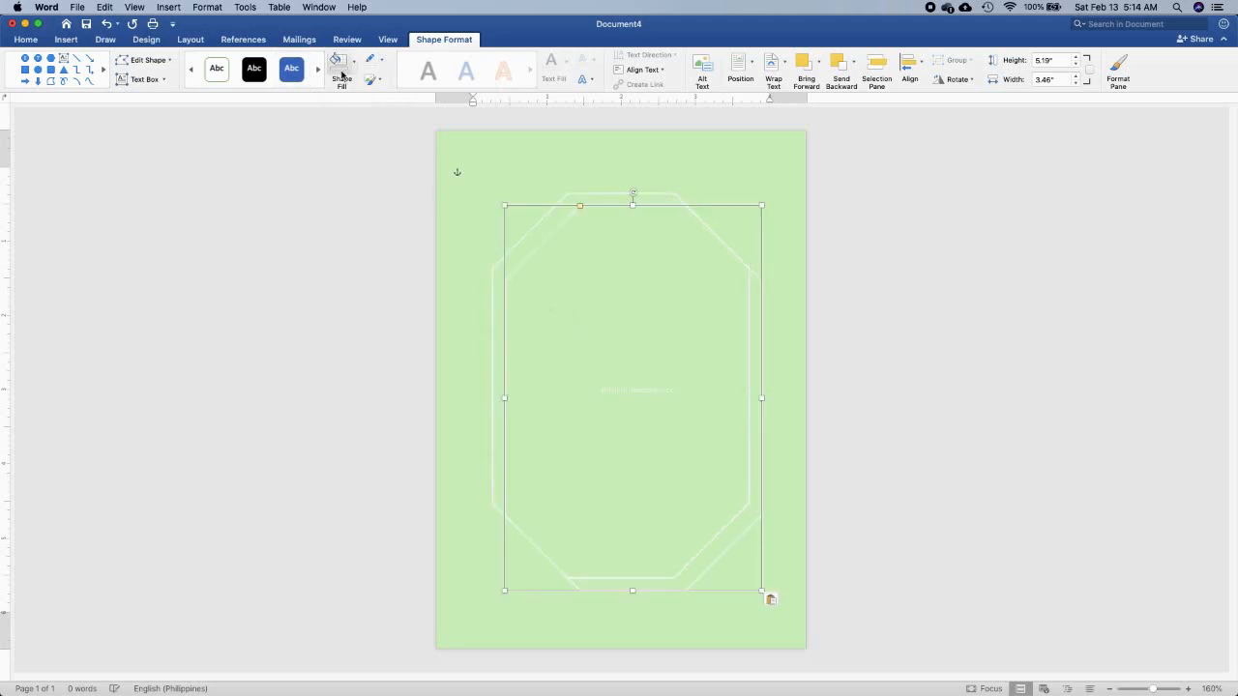
click(356, 63)
click(340, 126)
drag(762, 591, 736, 566)
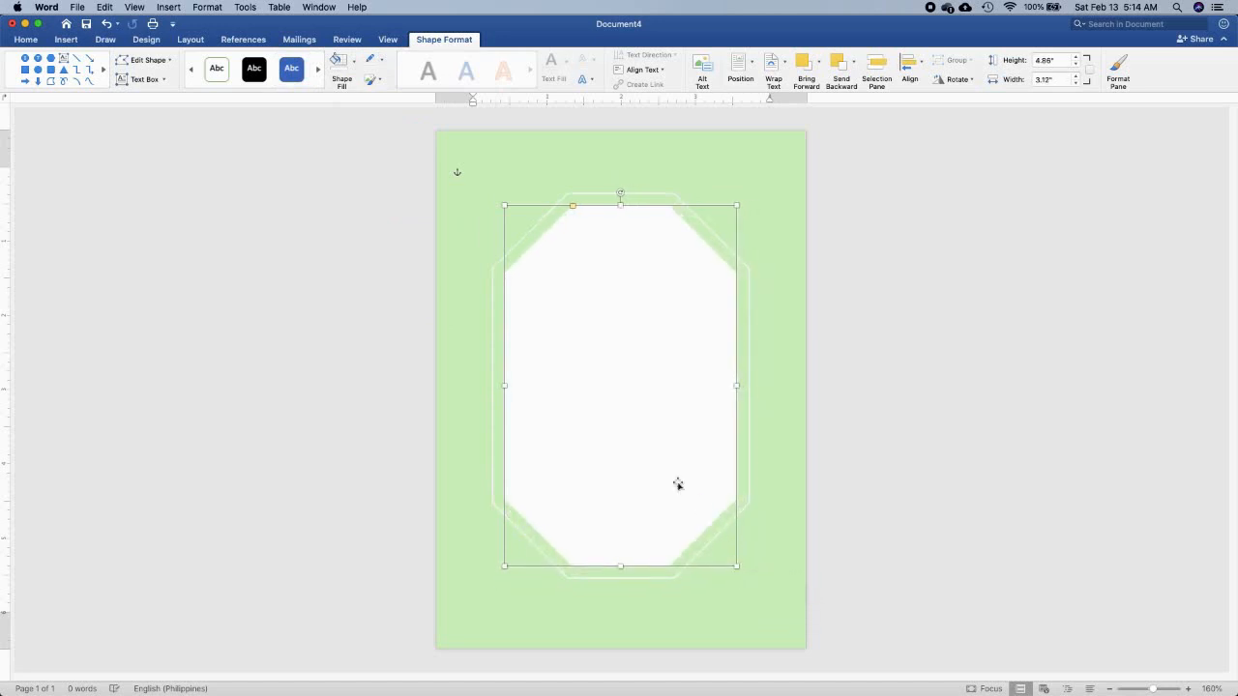
Set the white inner octagon's fill transparency to 30%
right_click(638, 453)
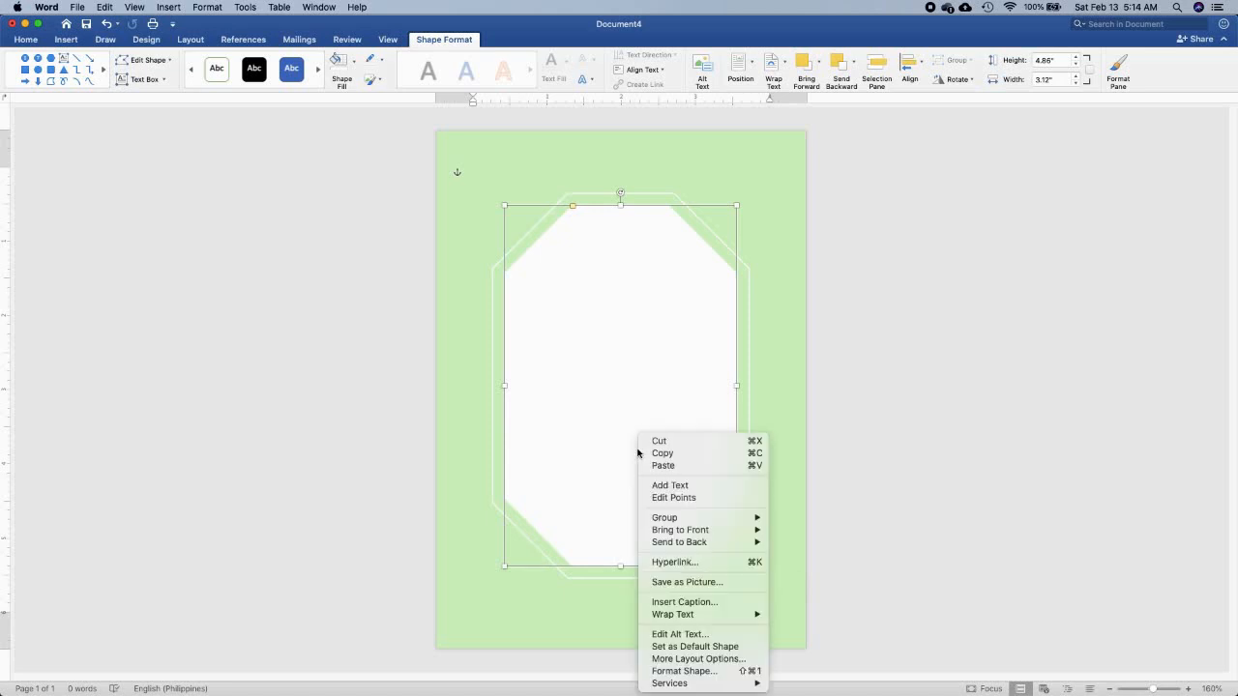
click(698, 670)
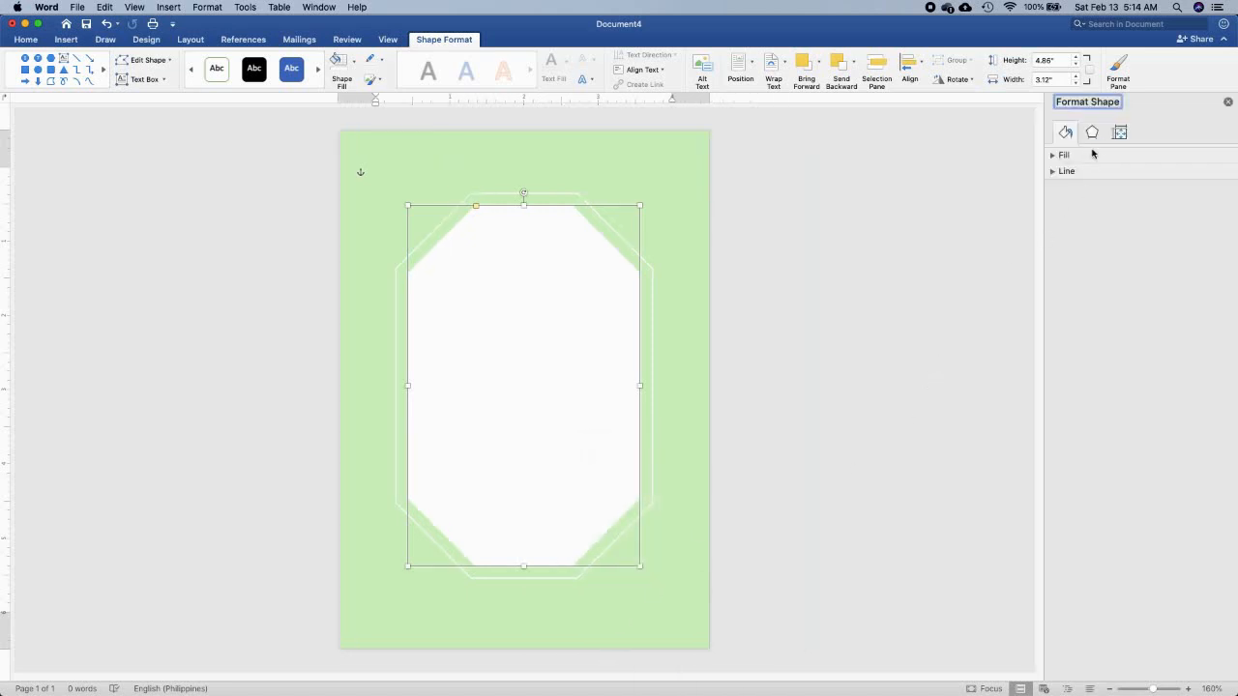
click(1080, 156)
drag(1116, 270, 1126, 271)
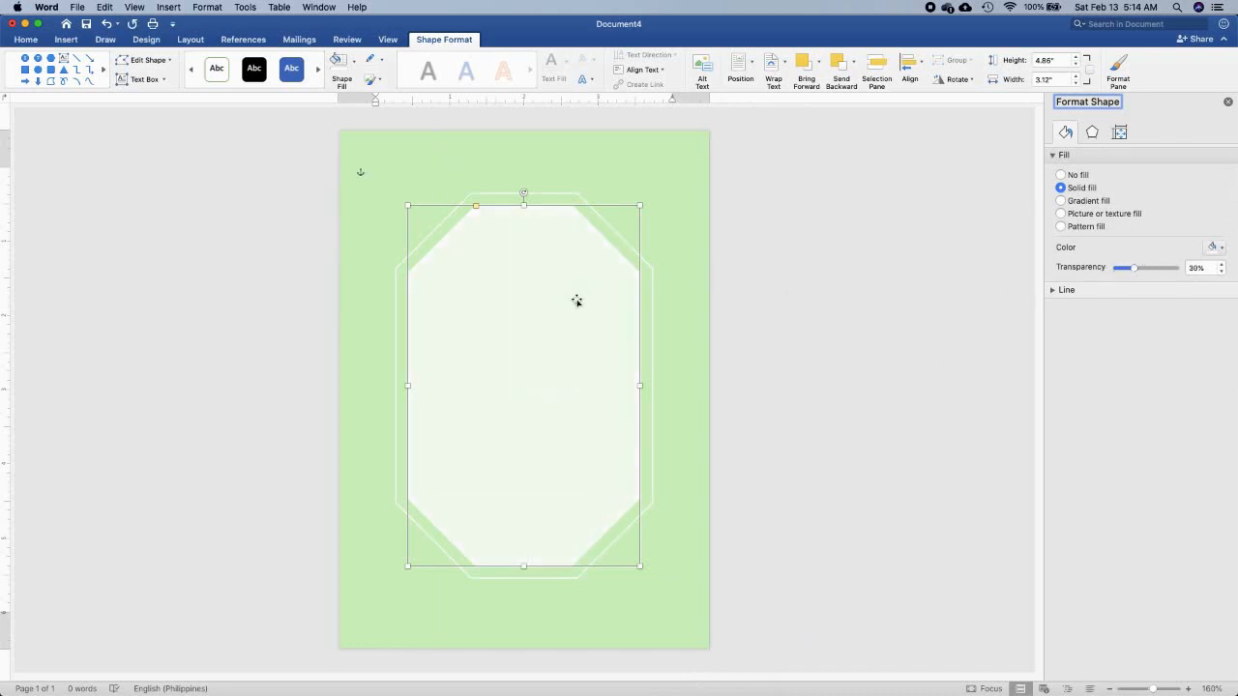
click(531, 350)
click(883, 457)
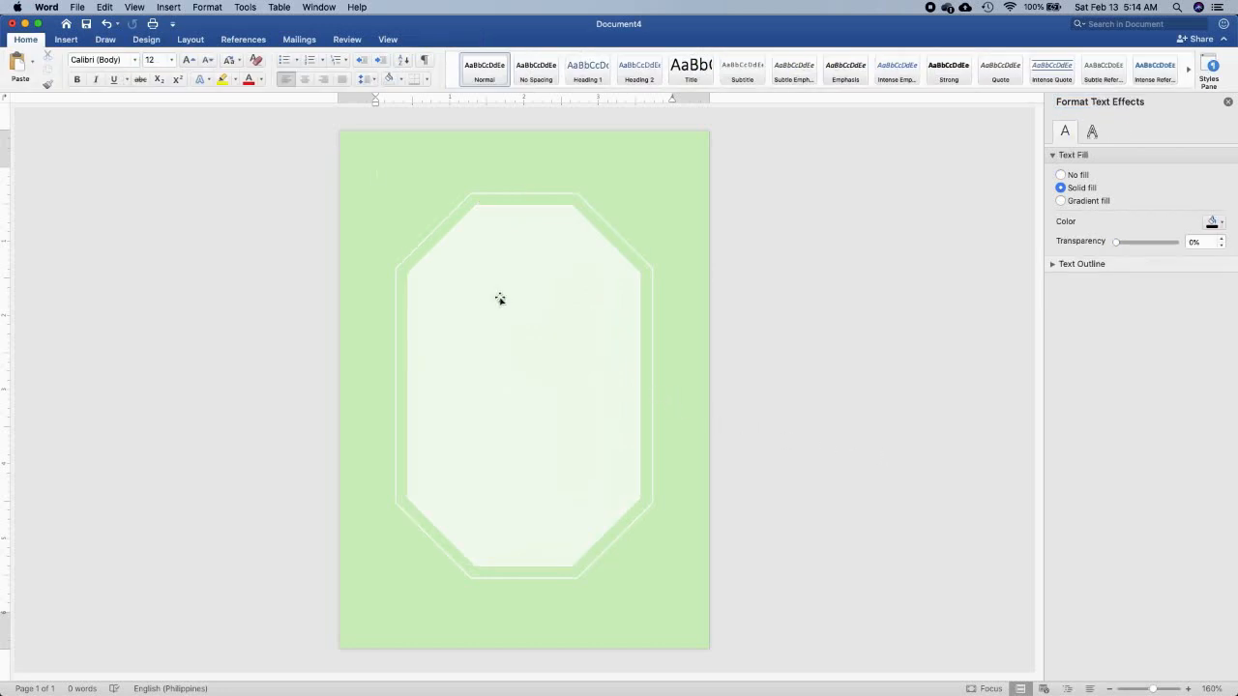
Insert the picture white flowers.png and close the formatting pane
click(66, 39)
click(155, 63)
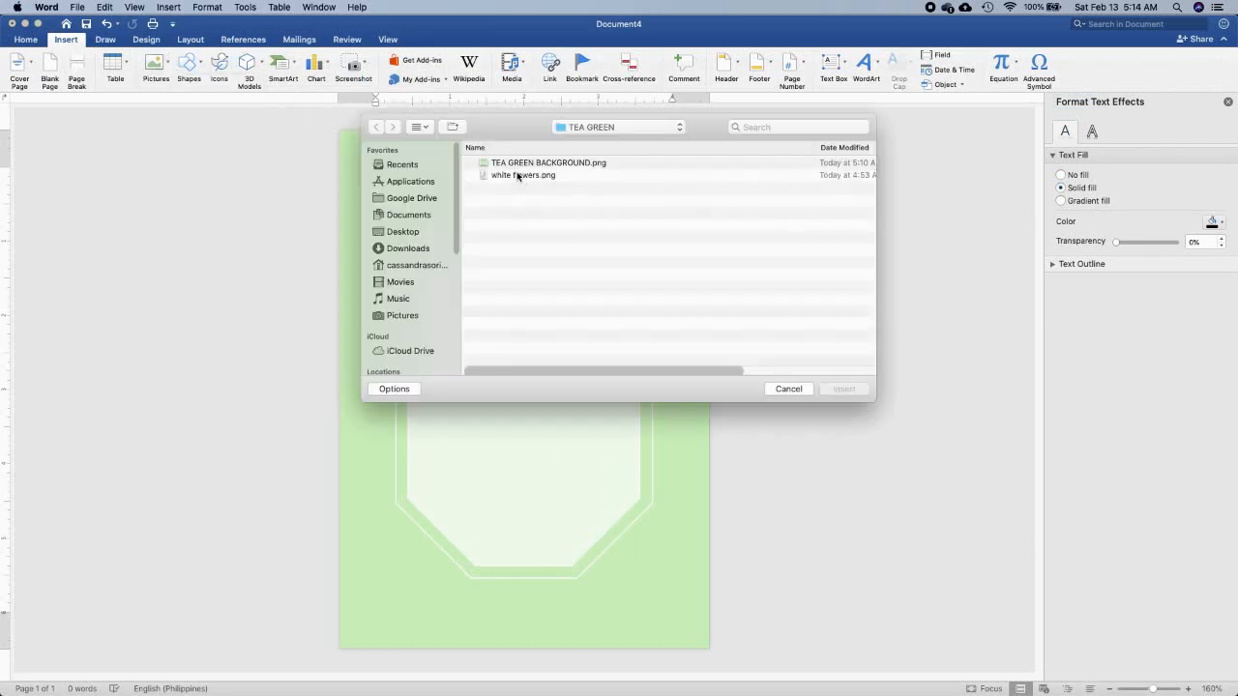
click(522, 175)
click(841, 389)
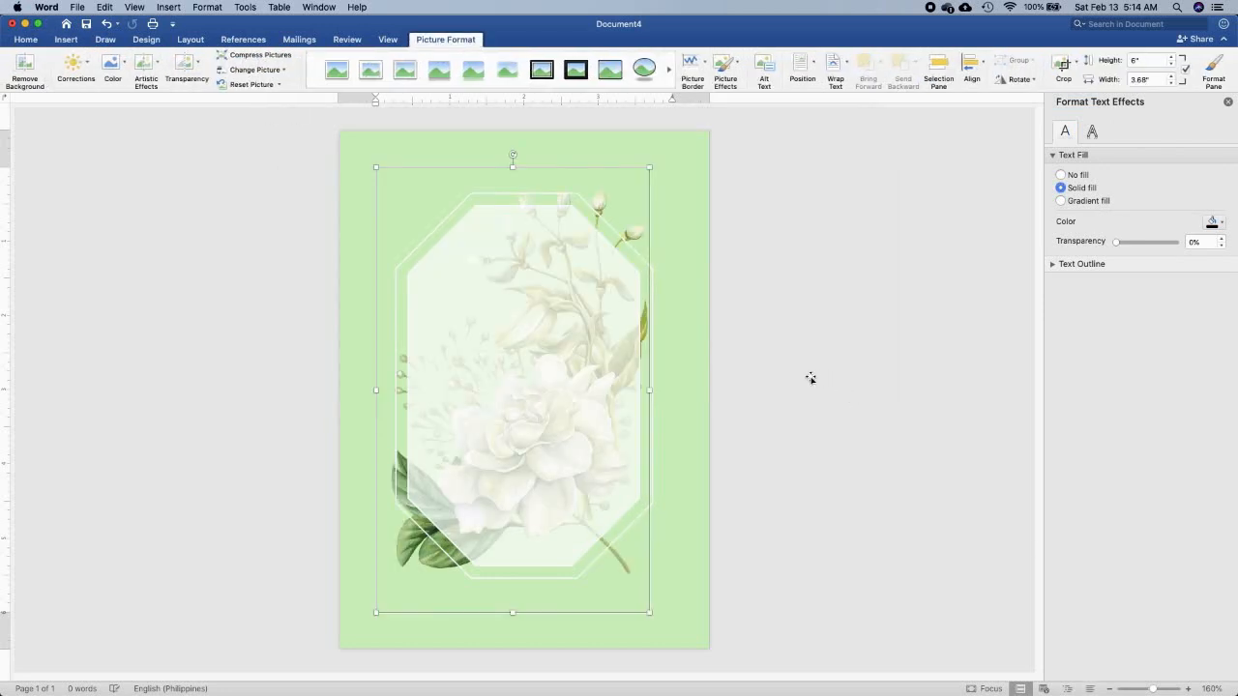
click(1229, 103)
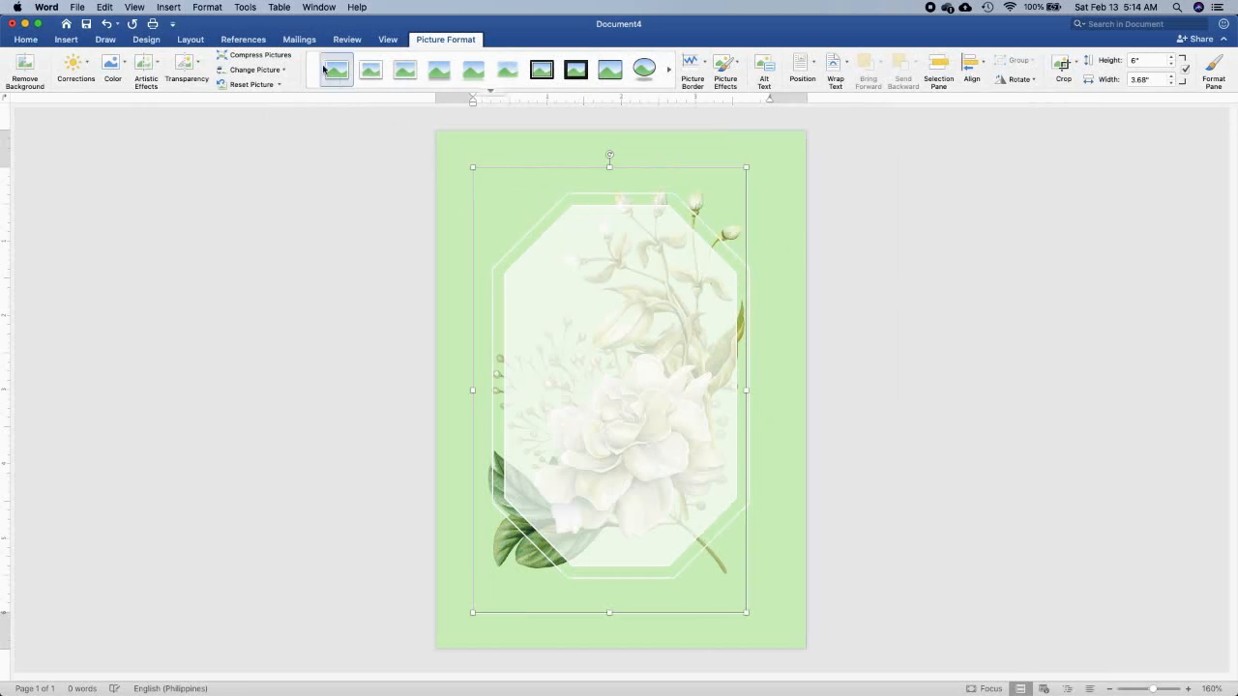
Set the flower picture's text wrapping to Behind Text and shrink it proportionally
click(187, 41)
click(501, 64)
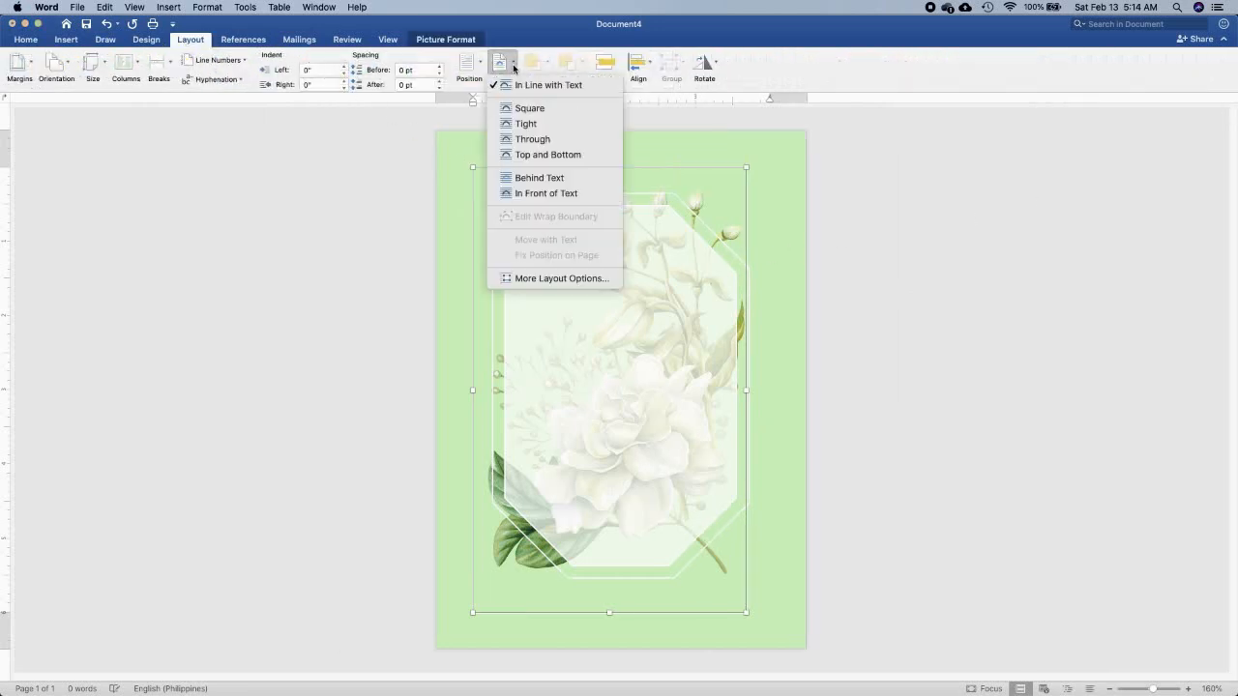
click(541, 179)
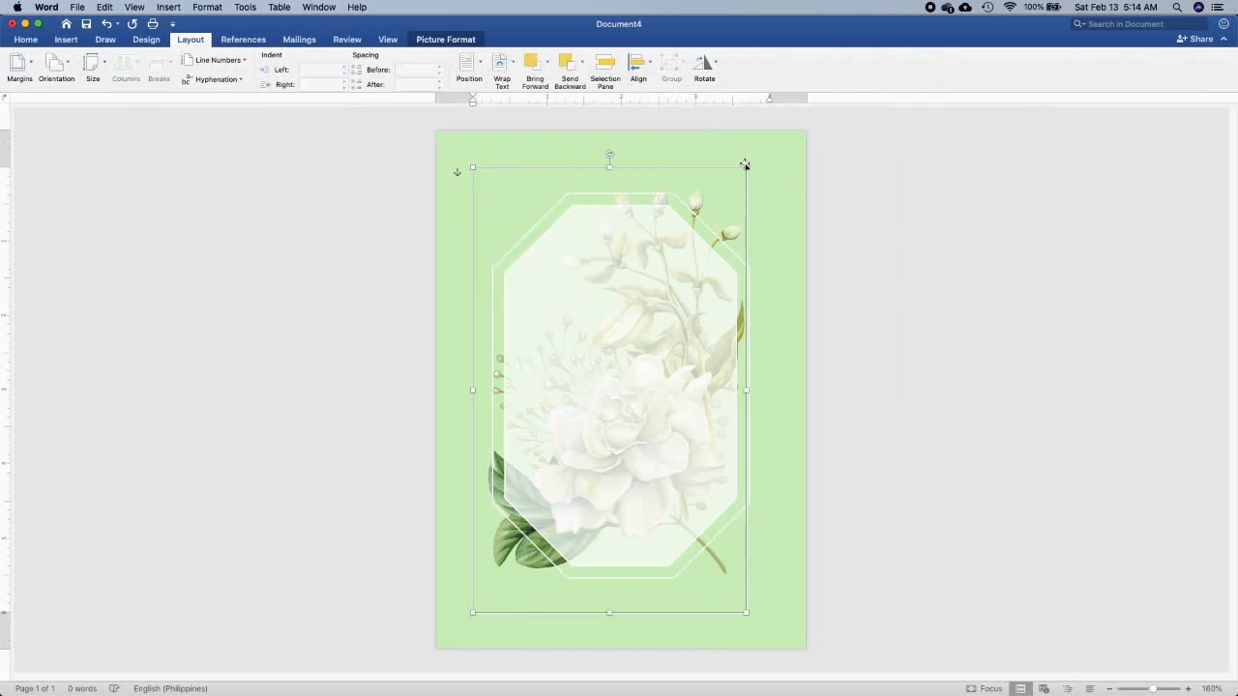
drag(747, 166, 596, 380)
Rotate the flower picture so its leaves point left and place it at the page's top edge above the octagon
drag(508, 537, 490, 292)
drag(519, 133, 609, 187)
drag(508, 211, 580, 122)
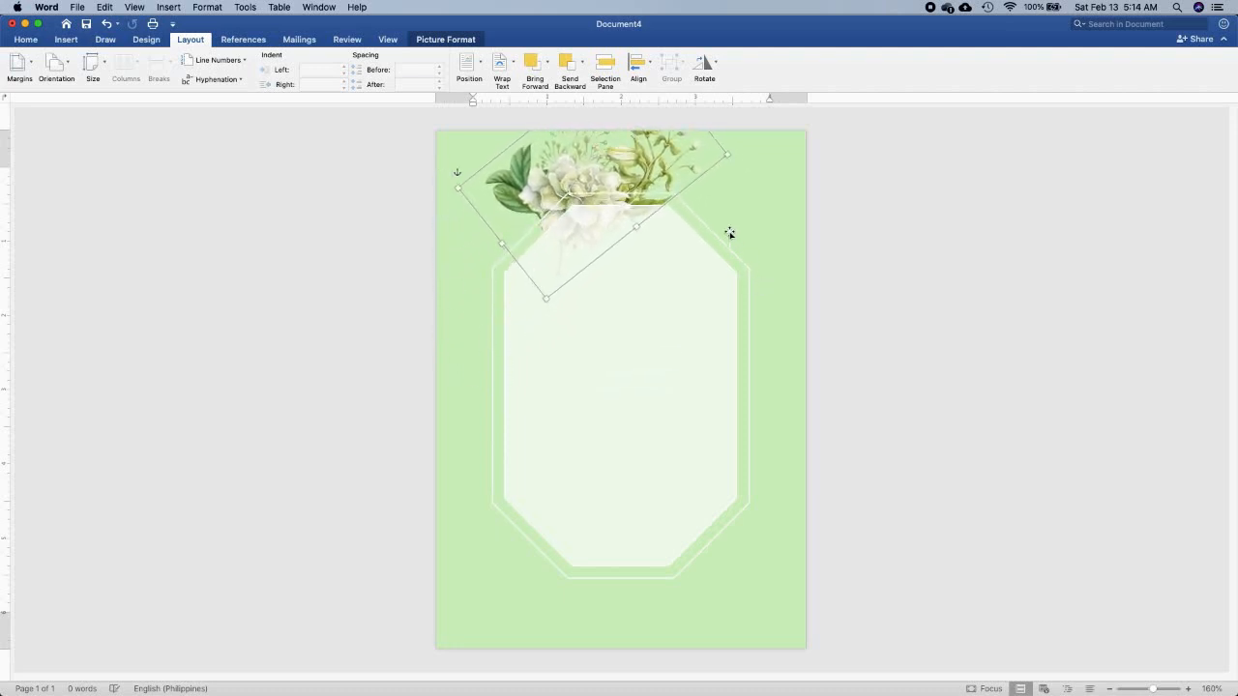
drag(707, 156, 681, 108)
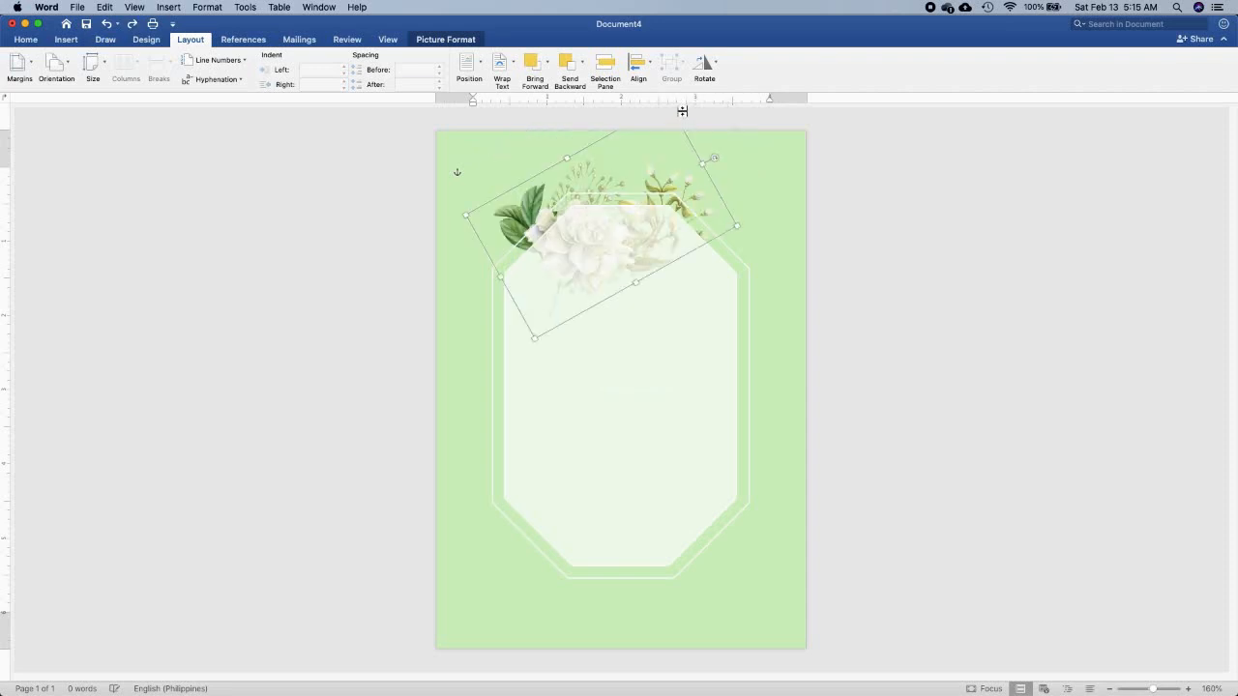
mouse_move(666, 167)
mouse_down()
mouse_move(679, 128)
mouse_move(670, 165)
mouse_move(680, 155)
mouse_up()
Paste a copy of the flower picture, move it slightly down over the octagon's upper edge and flip it horizontally
key(super+v)
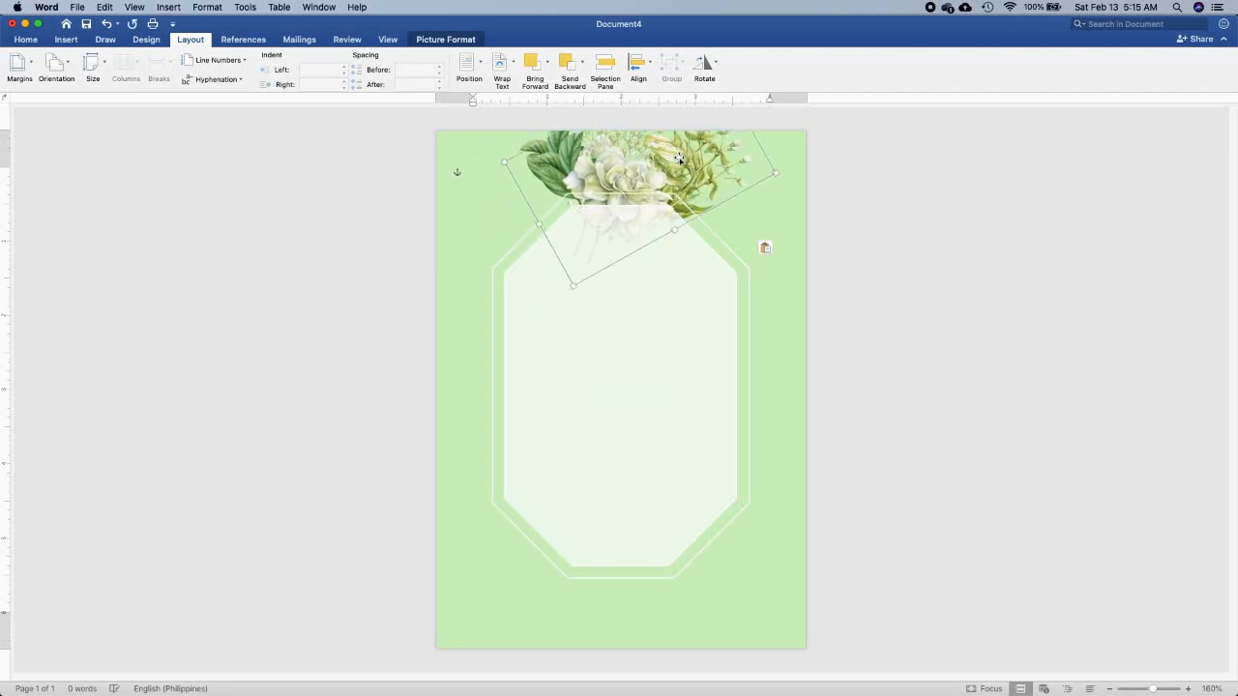
drag(679, 158, 578, 192)
click(702, 86)
click(738, 131)
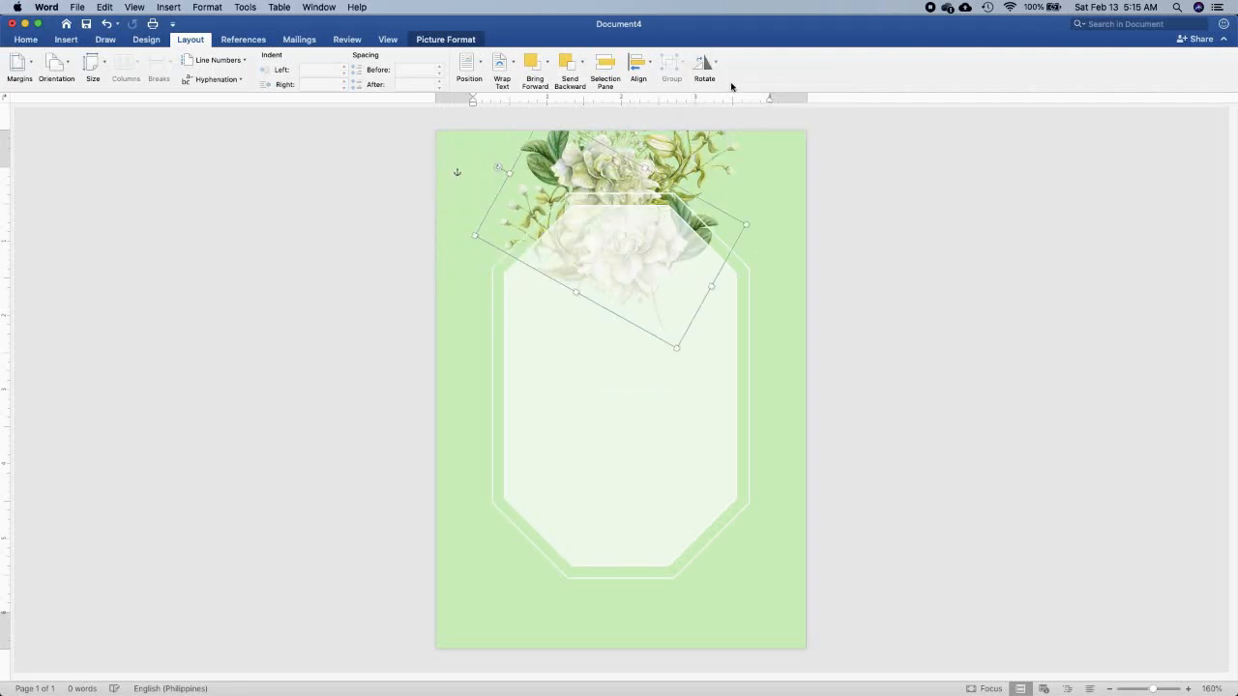
Try a vertical flip on the copied flower picture and undo it
click(717, 70)
click(727, 117)
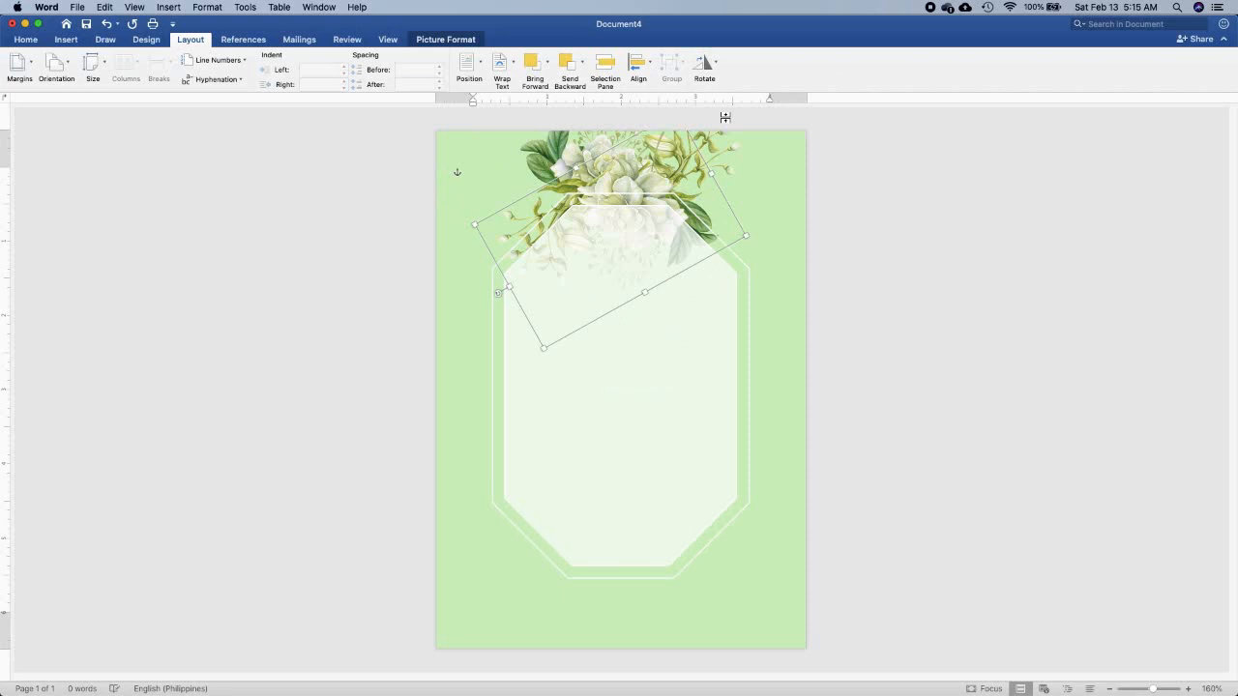
key(super+z)
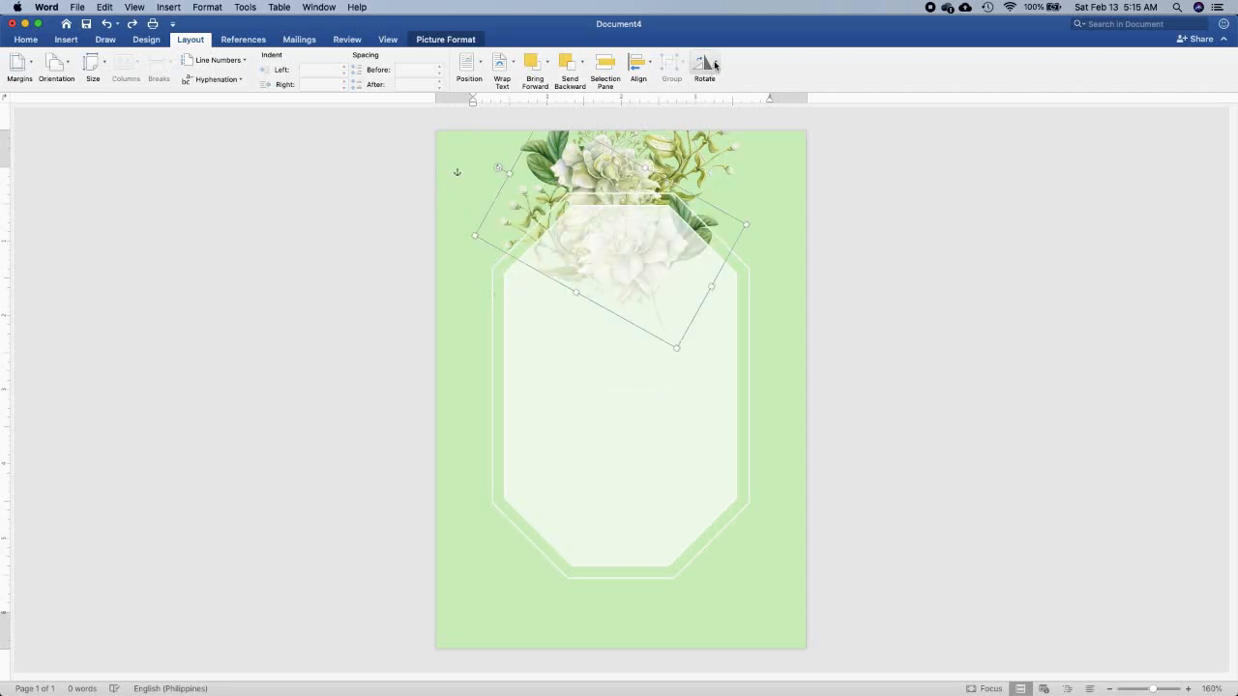
Rotate the copied flowers to follow the octagon's upper-left edge and place them at about -0.83" left, -0.36" top
drag(501, 171, 481, 280)
drag(497, 229, 454, 226)
drag(569, 167, 516, 169)
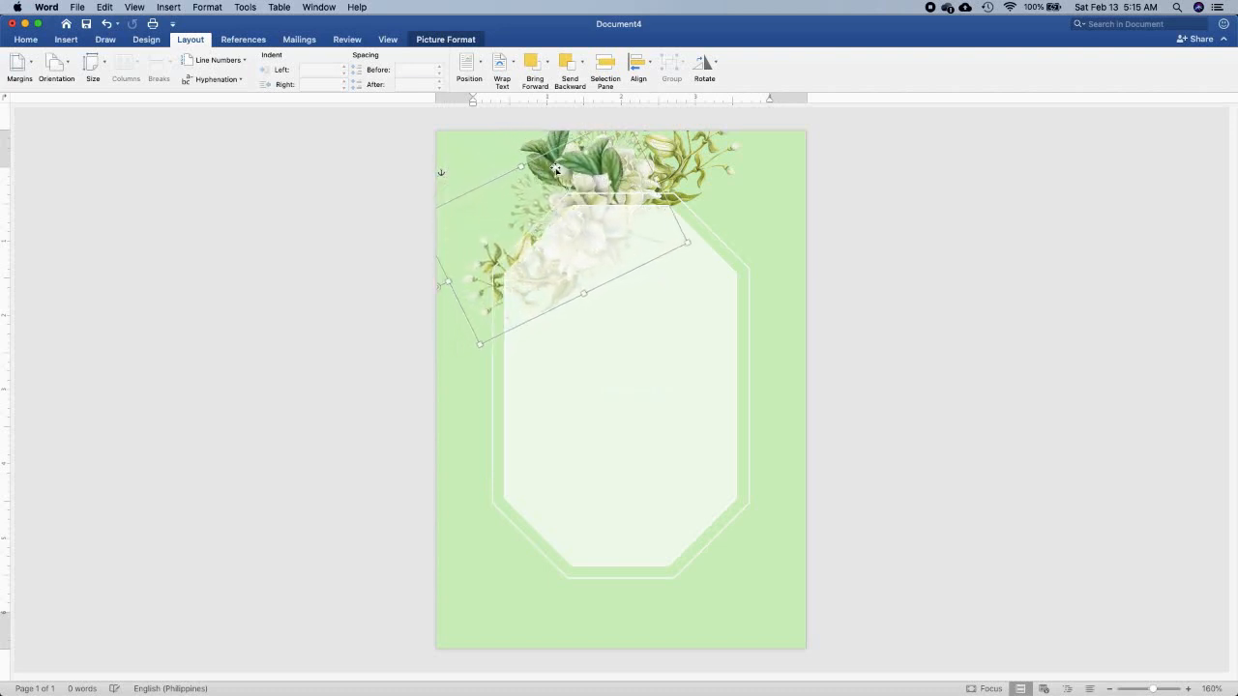
drag(439, 289, 440, 302)
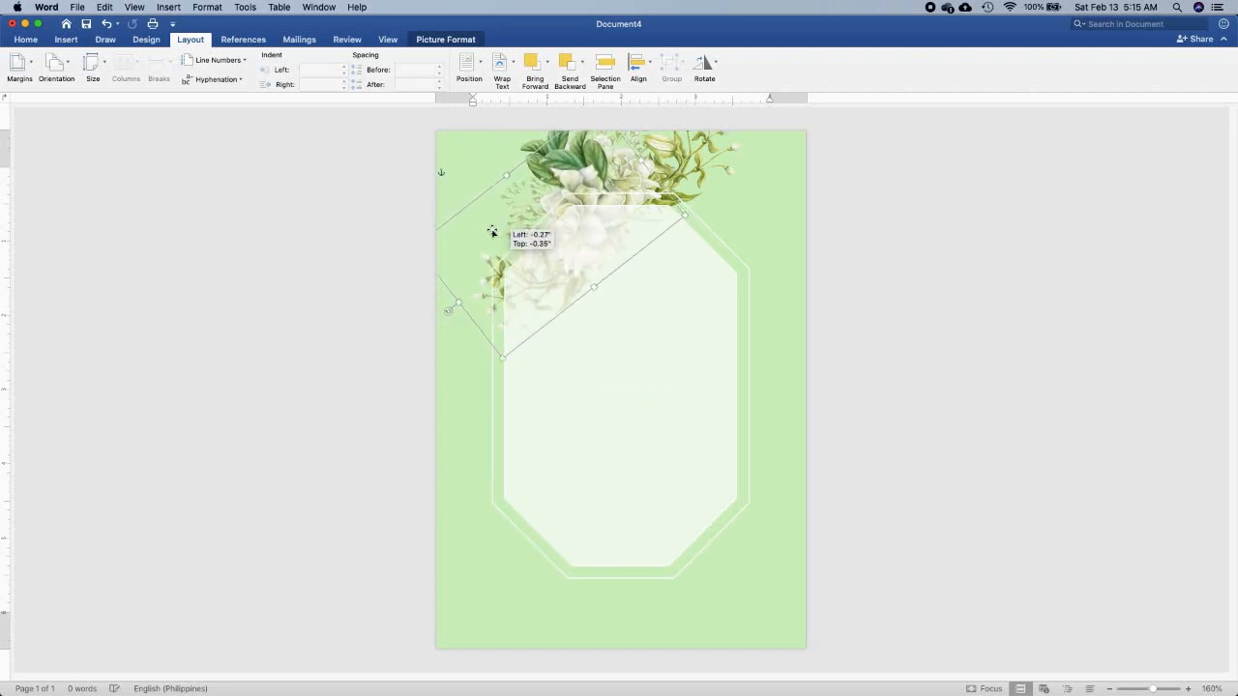
mouse_move(458, 230)
mouse_down()
mouse_move(456, 245)
mouse_move(461, 227)
mouse_up()
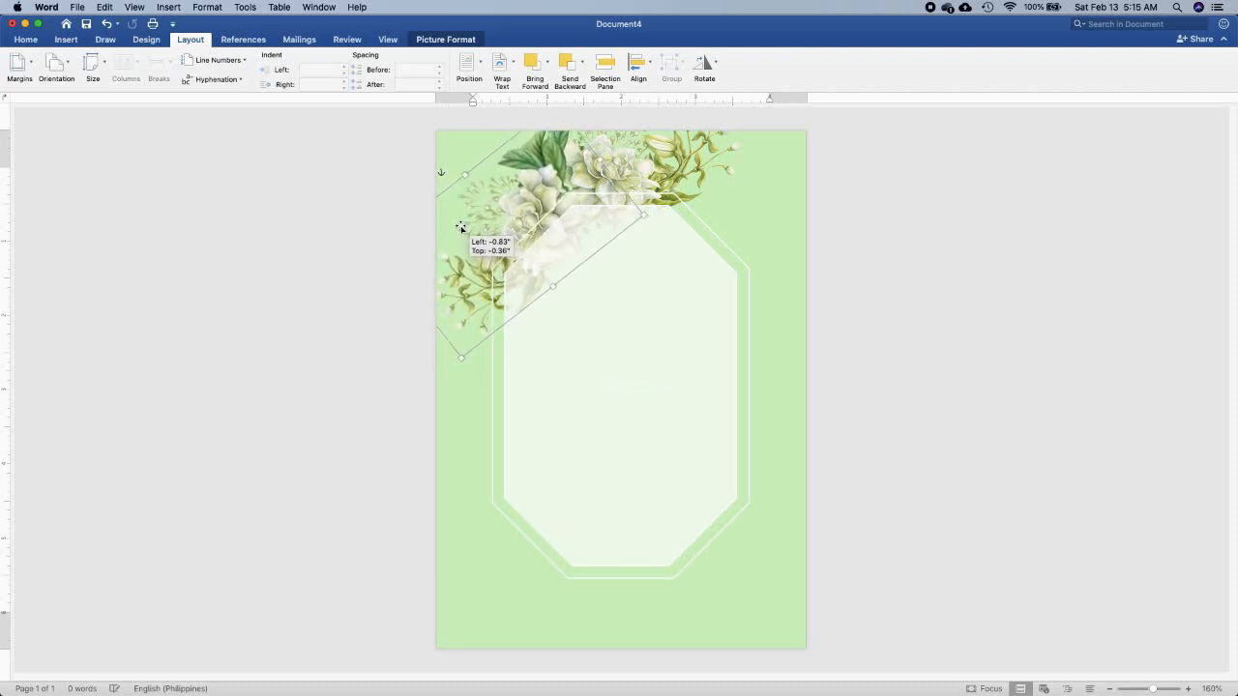
Place a copy of the flower picture over the octagon's bottom edge, flip it vertically and rotate it to line up with that edge
drag(461, 227, 460, 227)
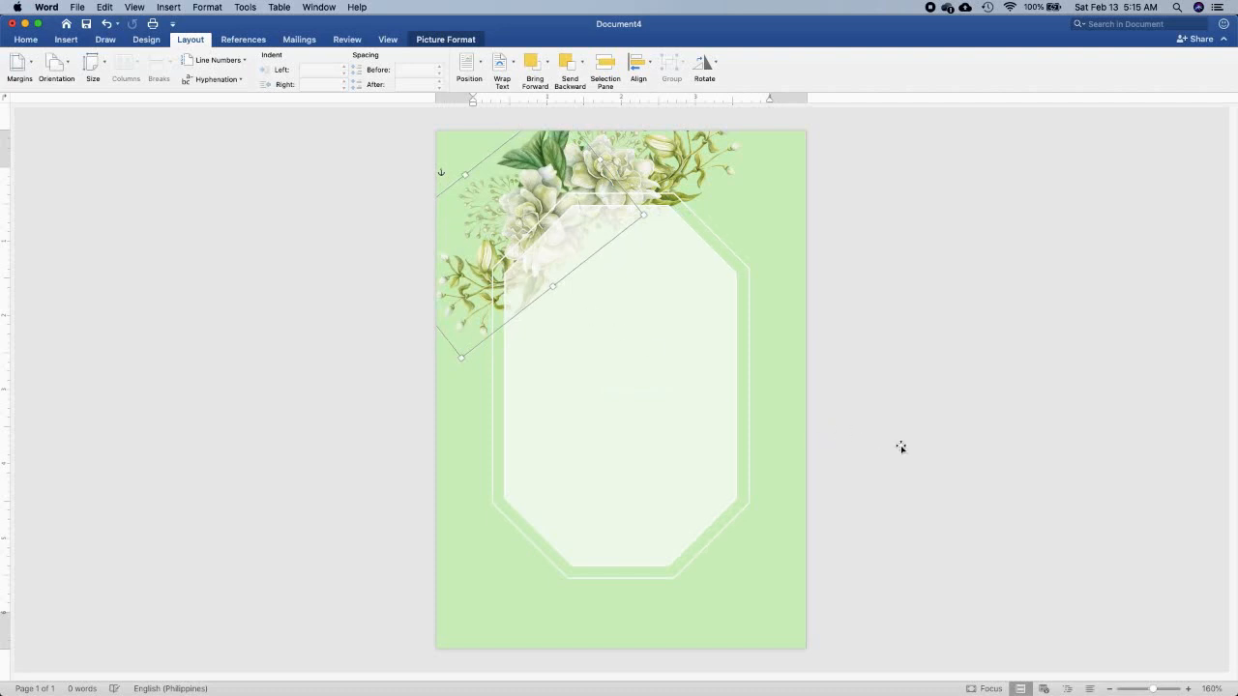
drag(479, 334, 585, 646)
click(704, 66)
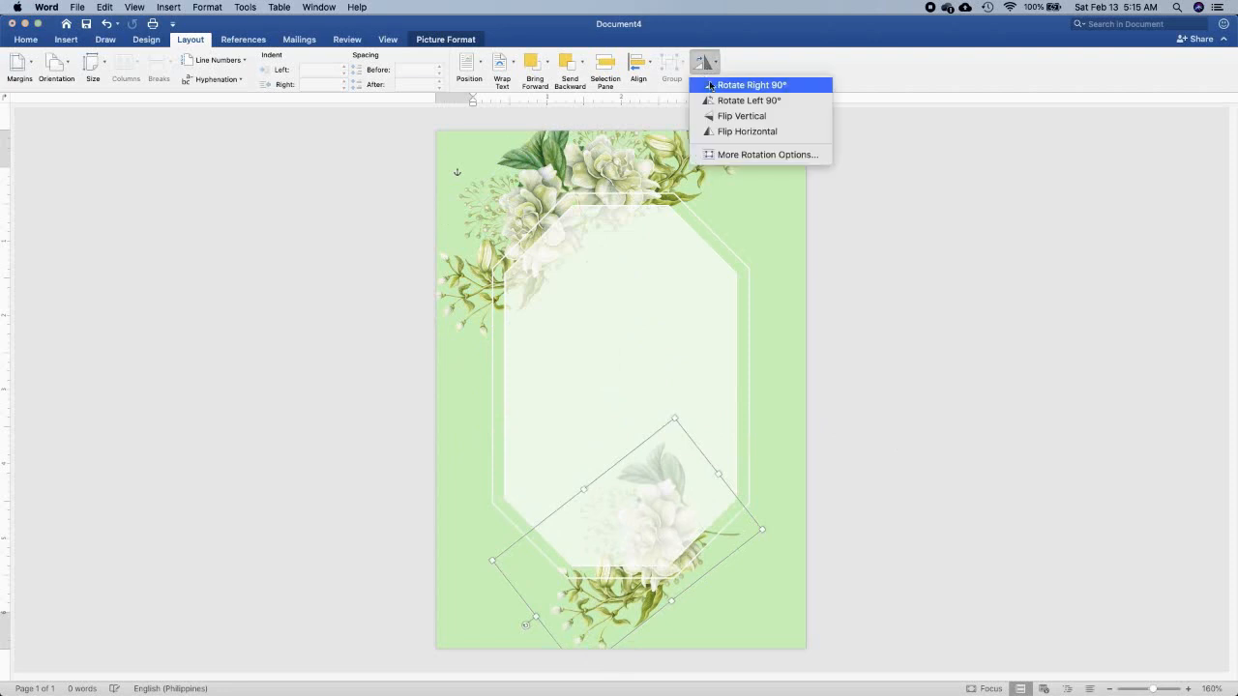
click(719, 115)
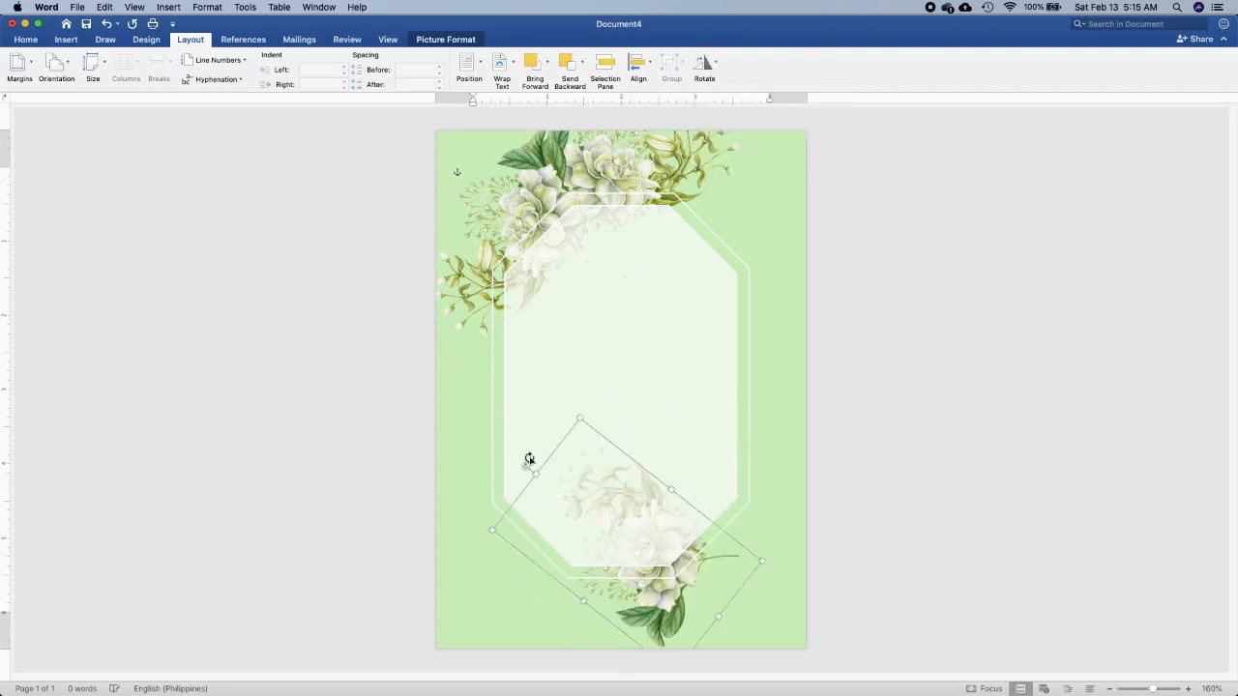
drag(526, 468, 514, 606)
Duplicate the bottom flowers, flip the copy horizontally, then rotate and place it along the octagon's lower-right edge
drag(647, 603, 780, 563)
click(705, 62)
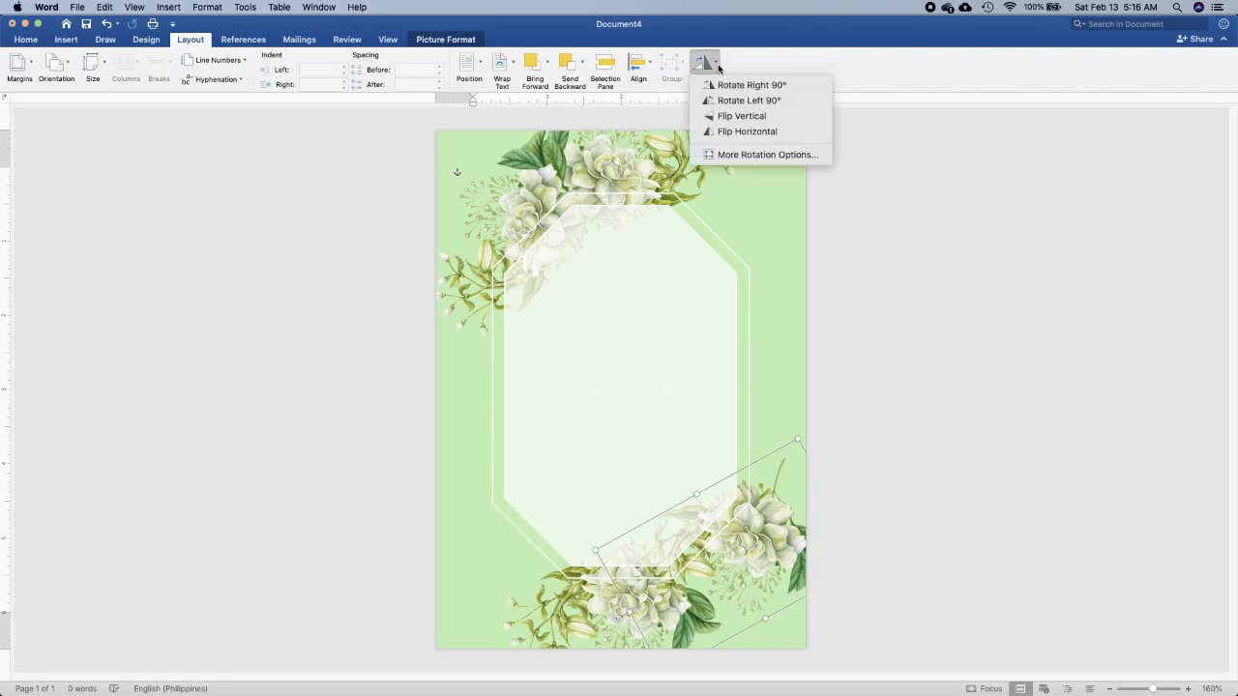
click(732, 130)
drag(766, 555, 703, 556)
drag(786, 624, 794, 494)
drag(783, 538, 838, 535)
drag(781, 552, 769, 527)
mouse_move(734, 599)
mouse_down()
mouse_move(774, 589)
mouse_move(714, 606)
mouse_up()
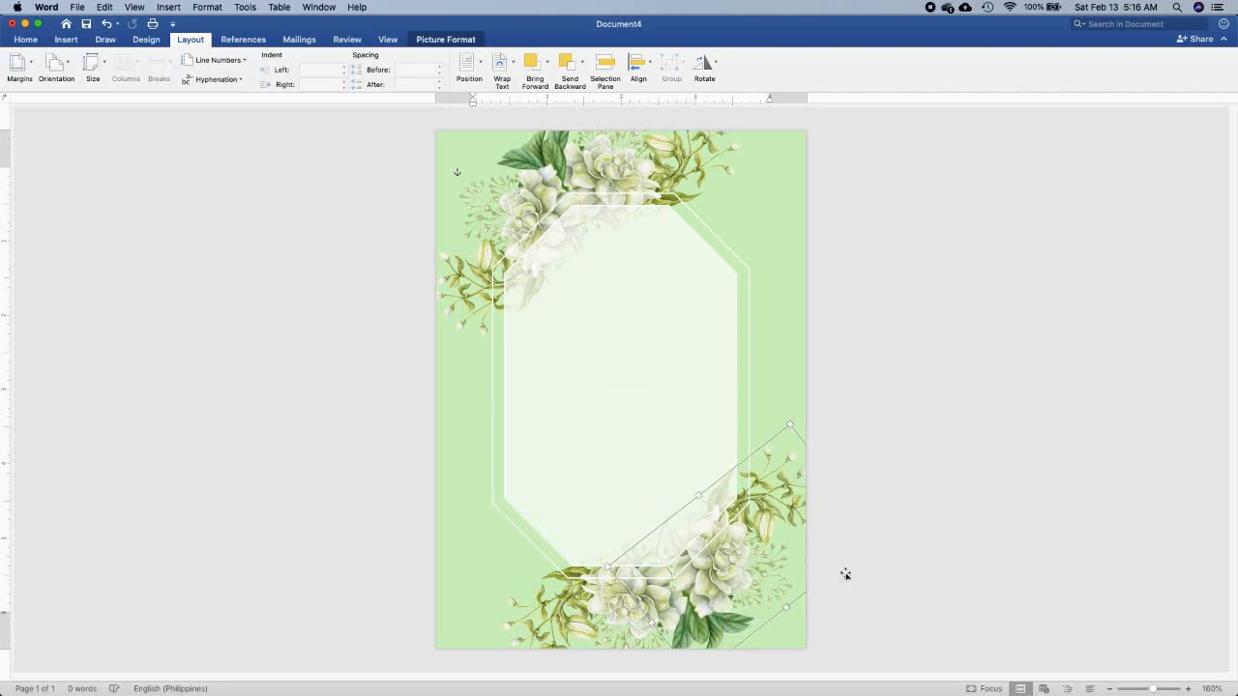
click(938, 551)
Draw a rectangle about 1.91" wide and 0.37" high inside the upper part of the octagon
click(66, 40)
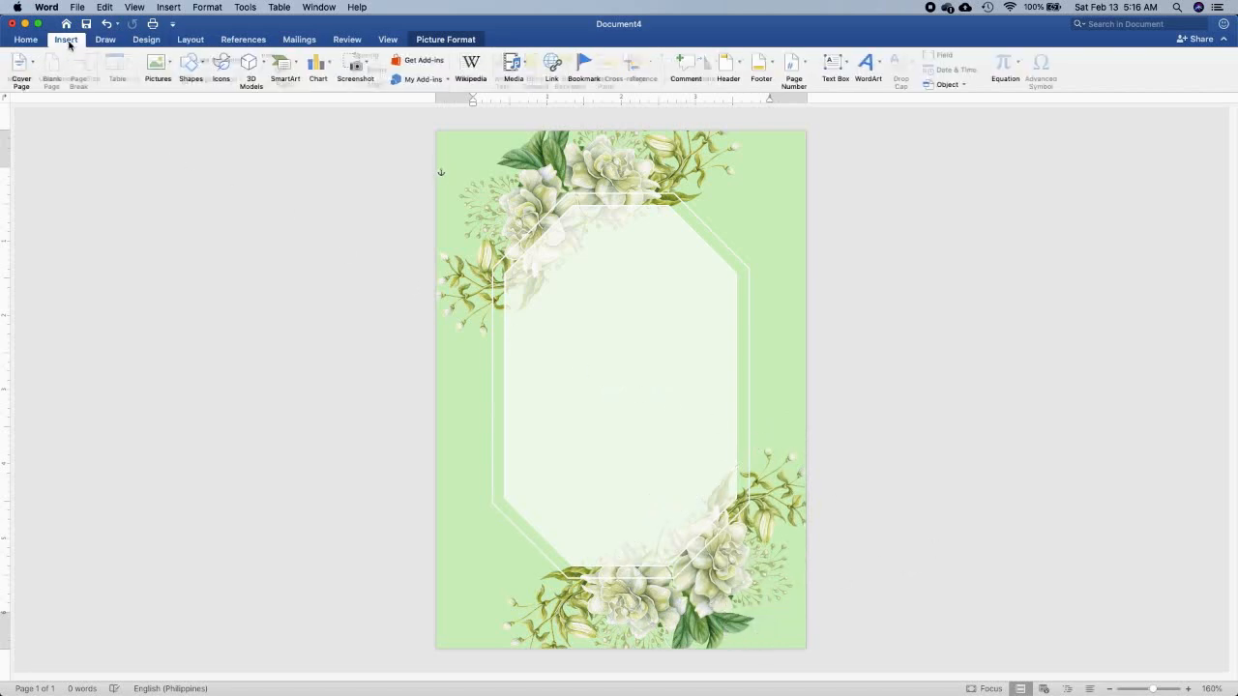
click(198, 68)
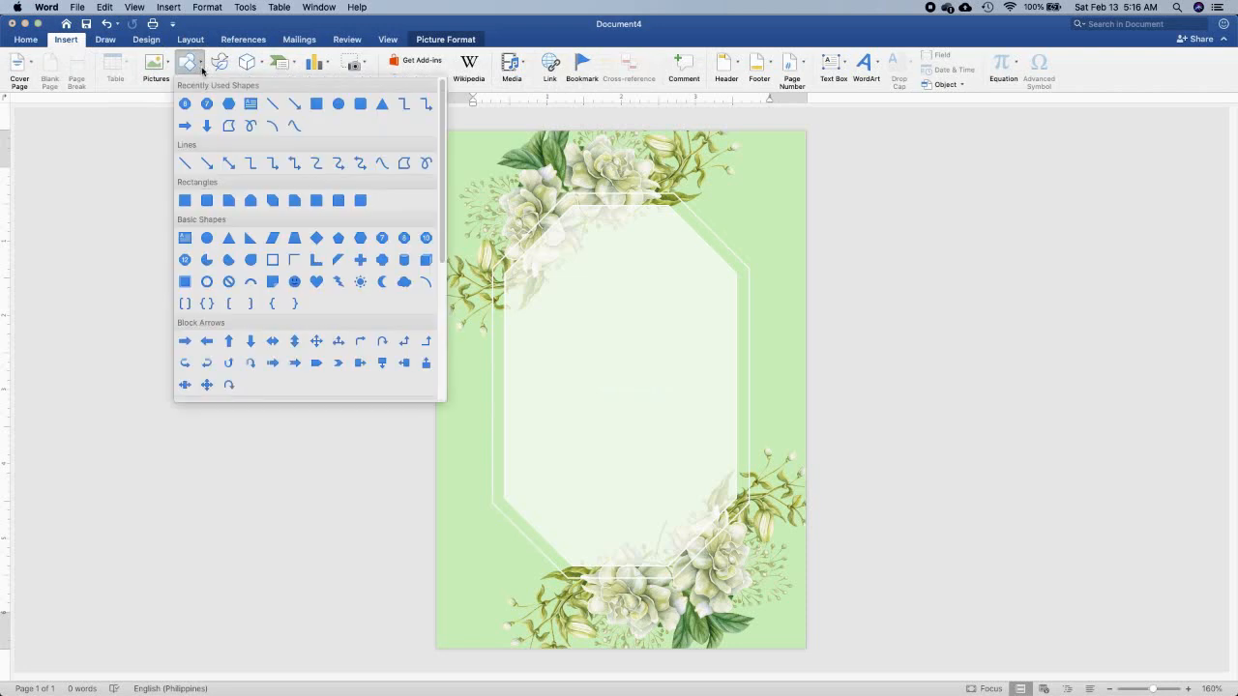
click(312, 103)
drag(544, 261, 685, 287)
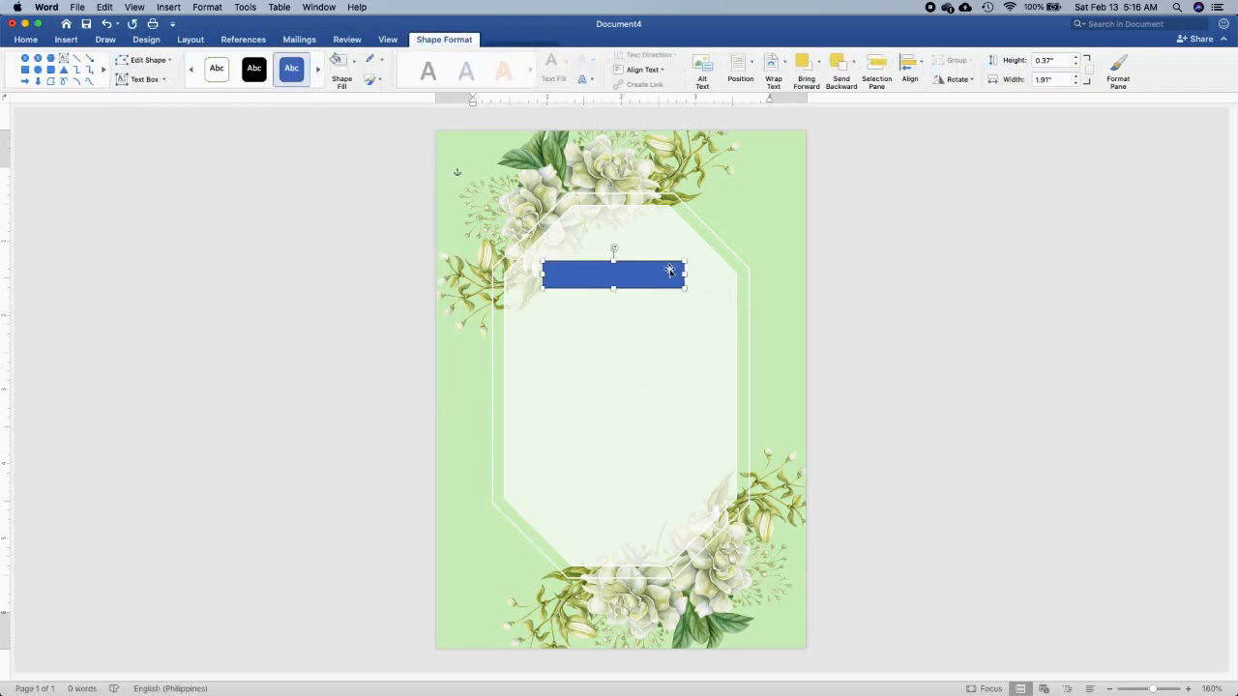
Remove the rectangle's fill and outline
click(353, 61)
click(359, 92)
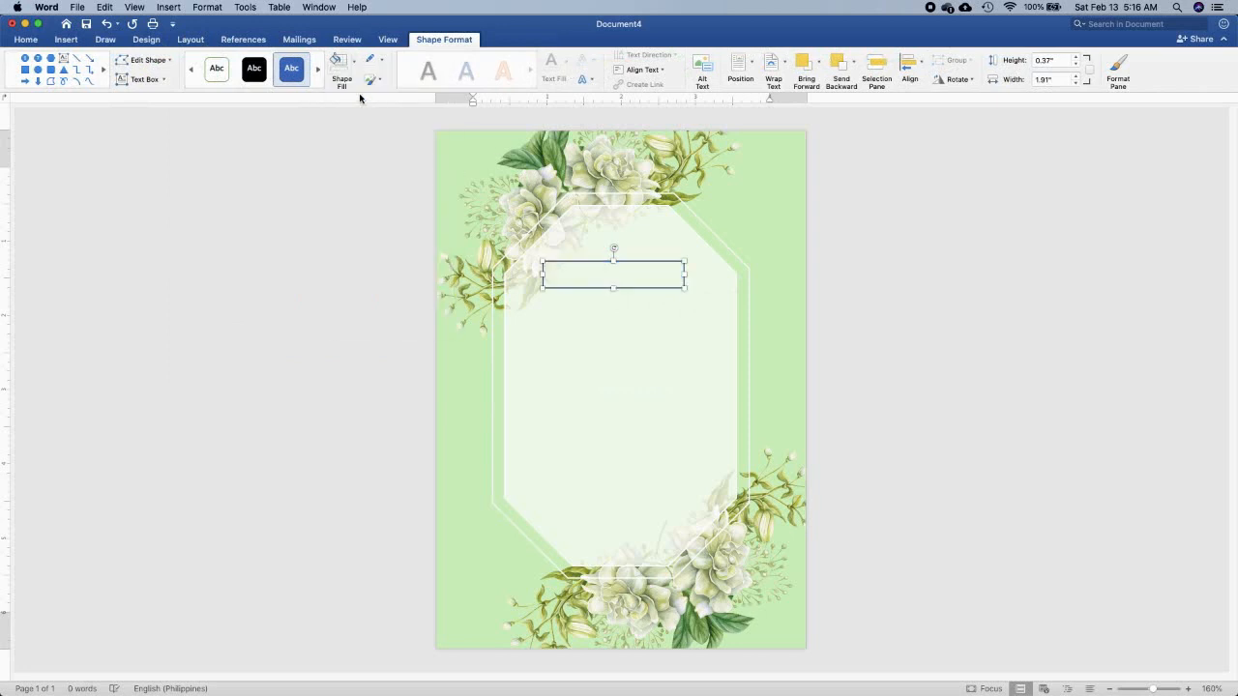
click(382, 61)
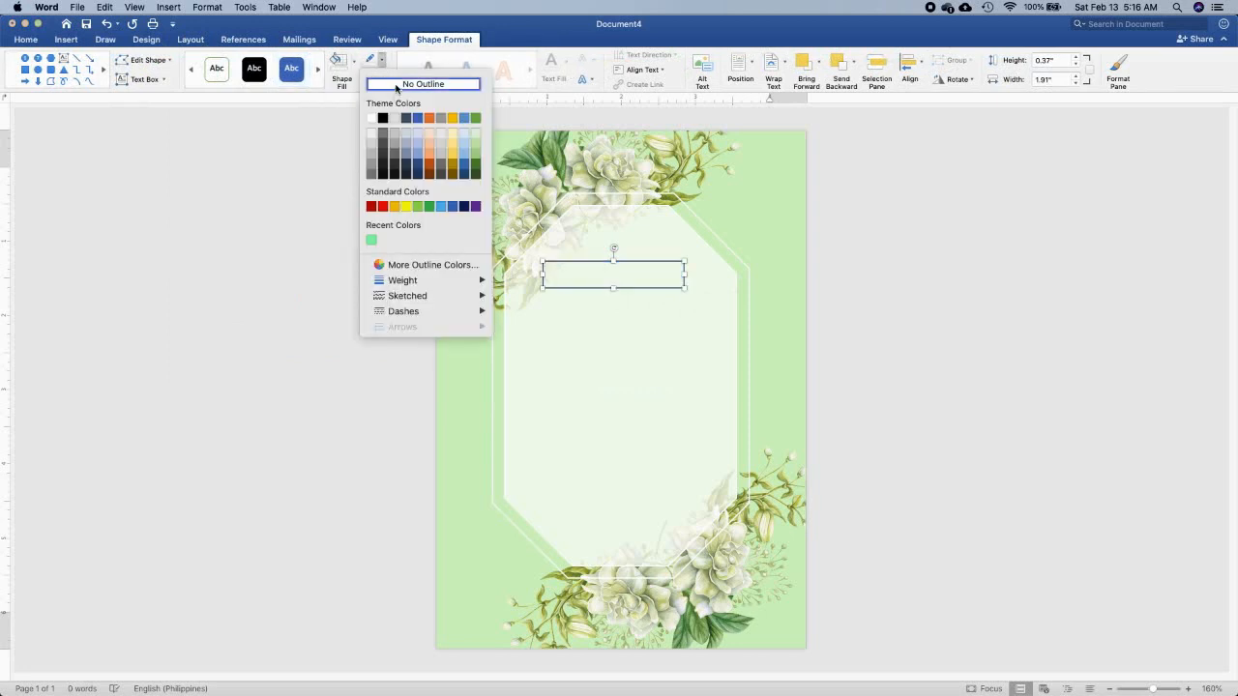
click(396, 86)
Add the text "TOGETHER WITH THEIR FAMILIES" in black inside the rectangle
right_click(636, 273)
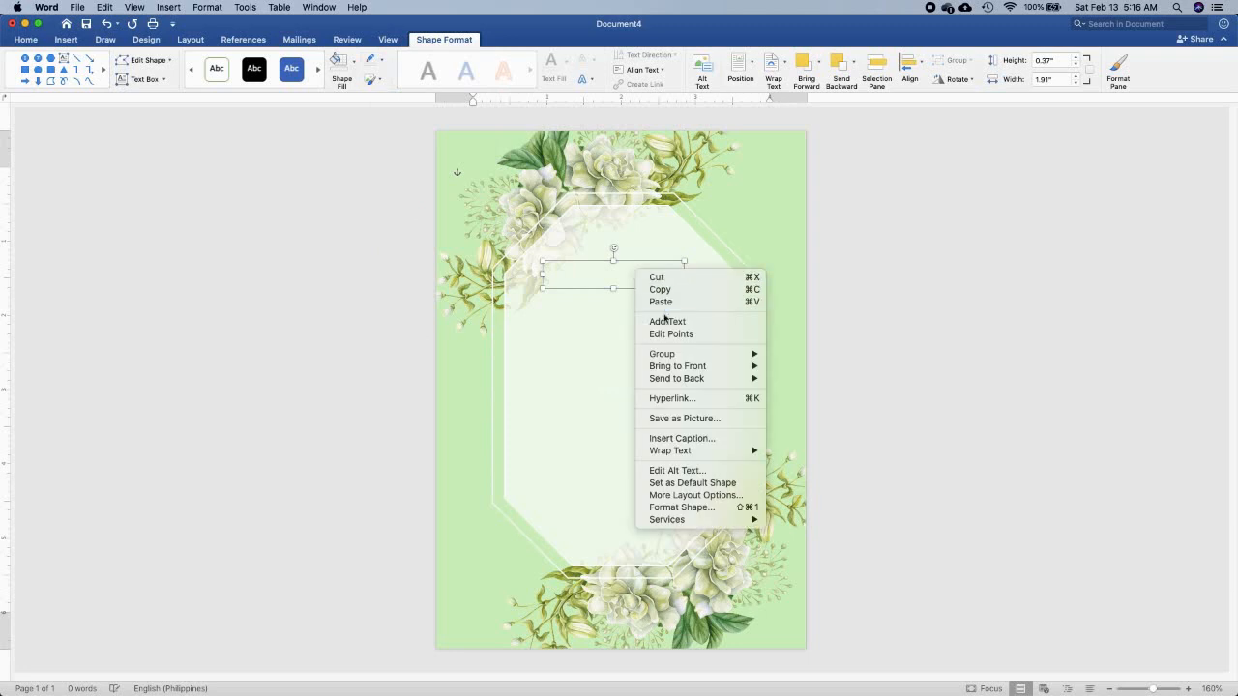
click(660, 320)
scroll(655, 371, up, 10)
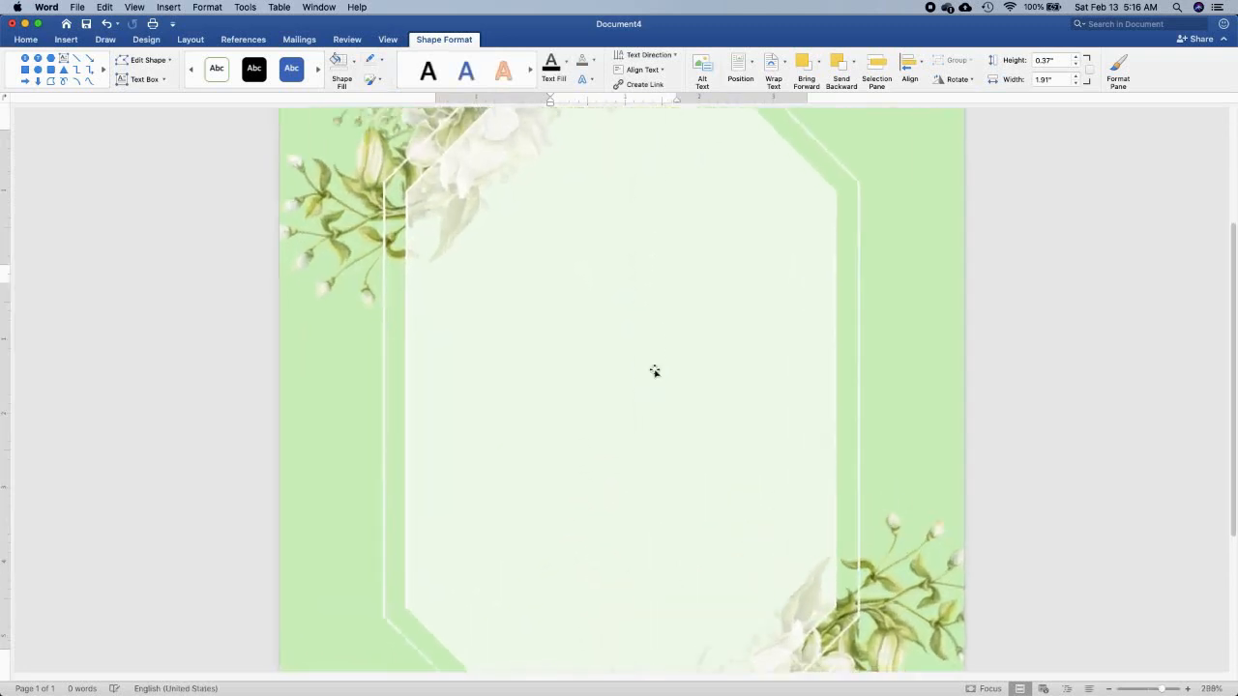
scroll(654, 372, up, 6)
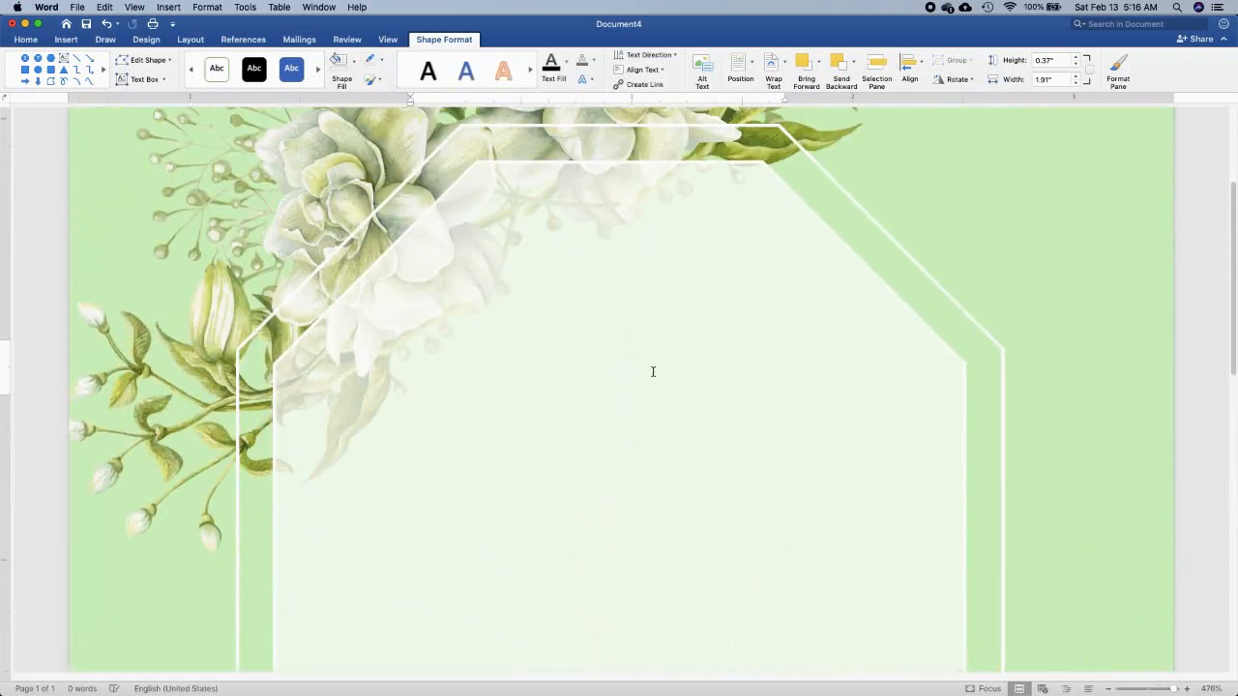
text(YOU)
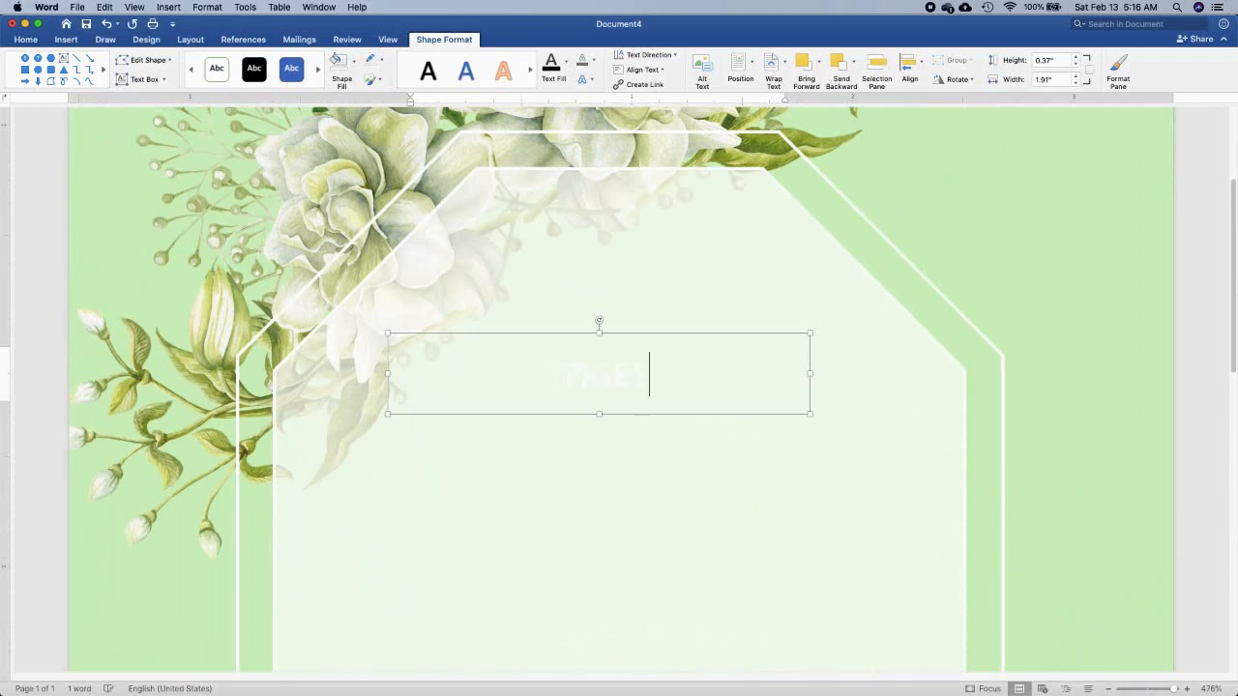
double_click(638, 378)
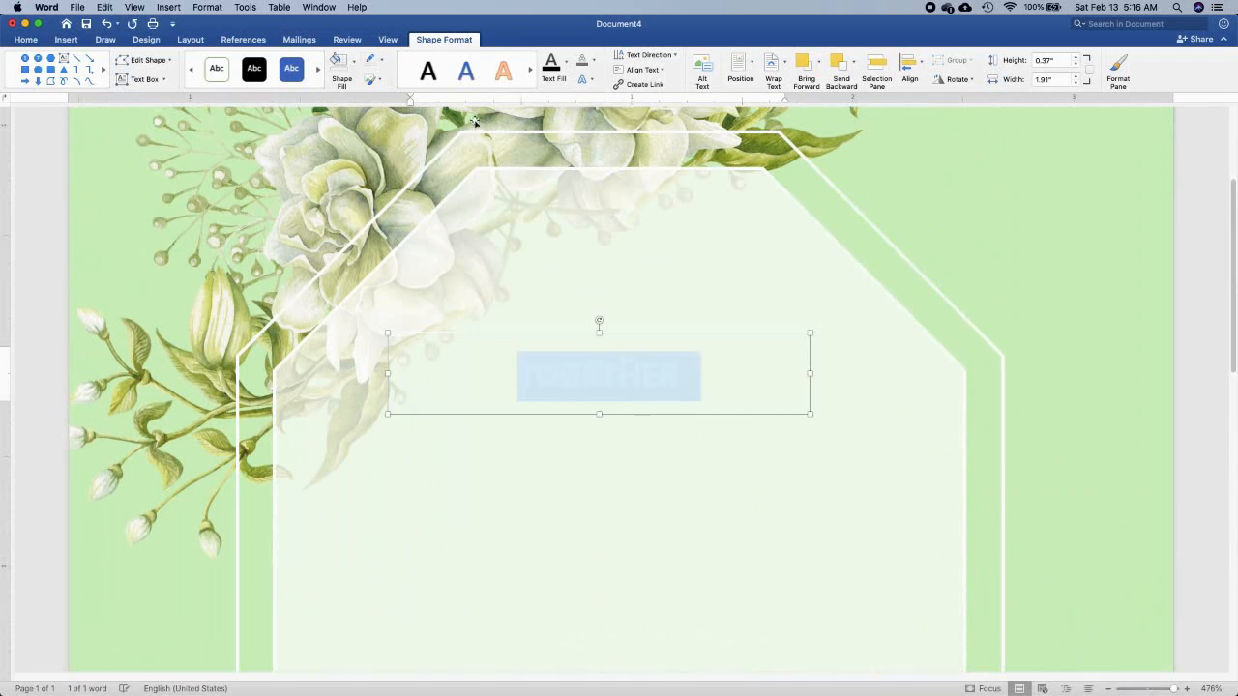
click(567, 64)
click(561, 141)
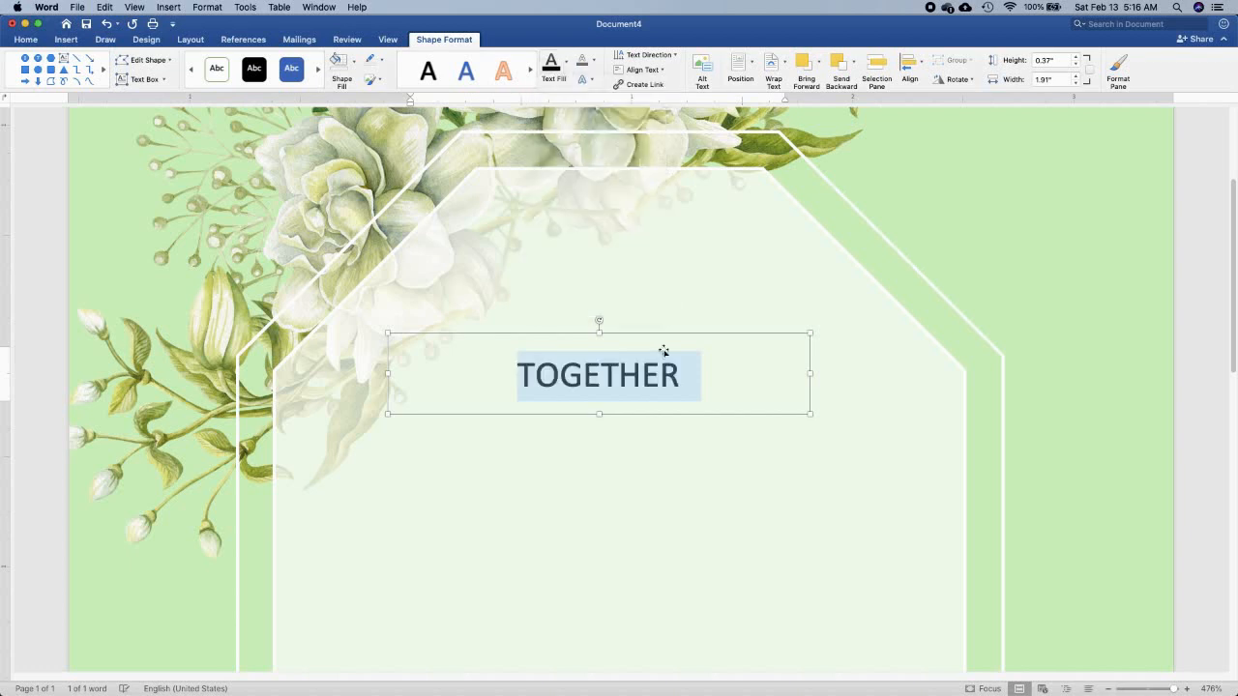
click(716, 376)
text(WITH THEIR)
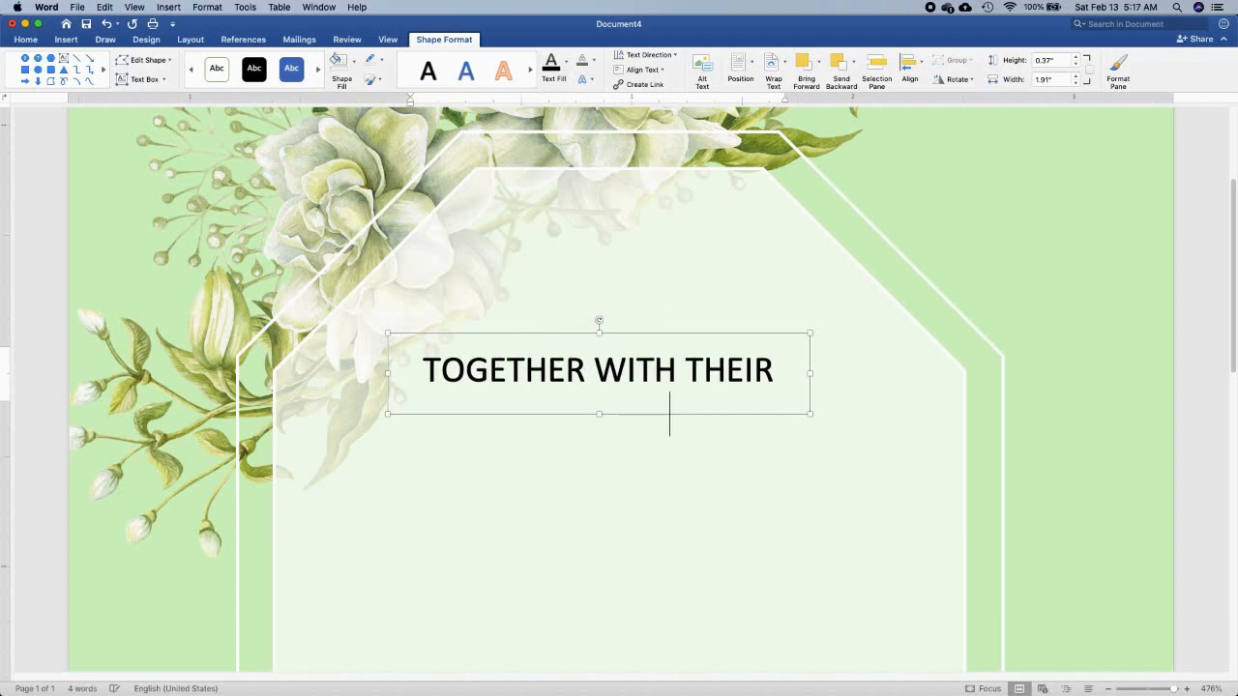
Format the heading text in Arial Narrow at 9 pt and move its box up near the octagon's upper edge
key(super+a)
key(super+shift+comma)
key(super+shift+comma)
key(super+shift+comma)
key(super+shift+comma)
key(super+shift+comma)
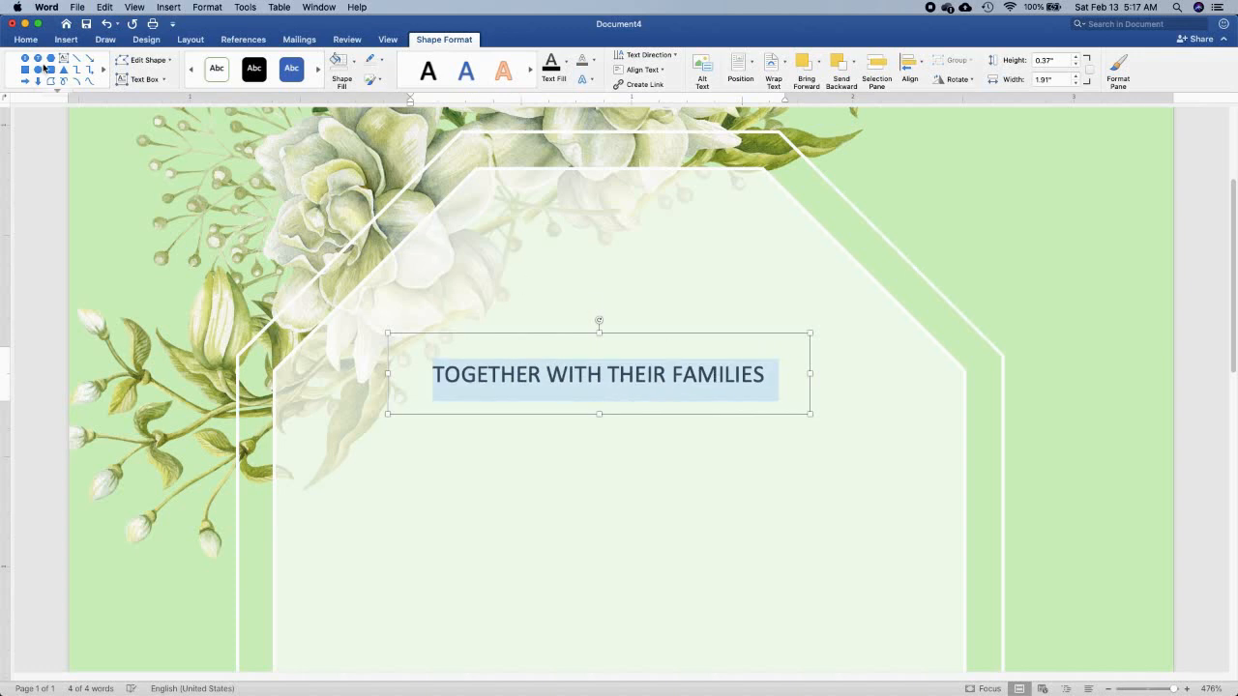
click(26, 41)
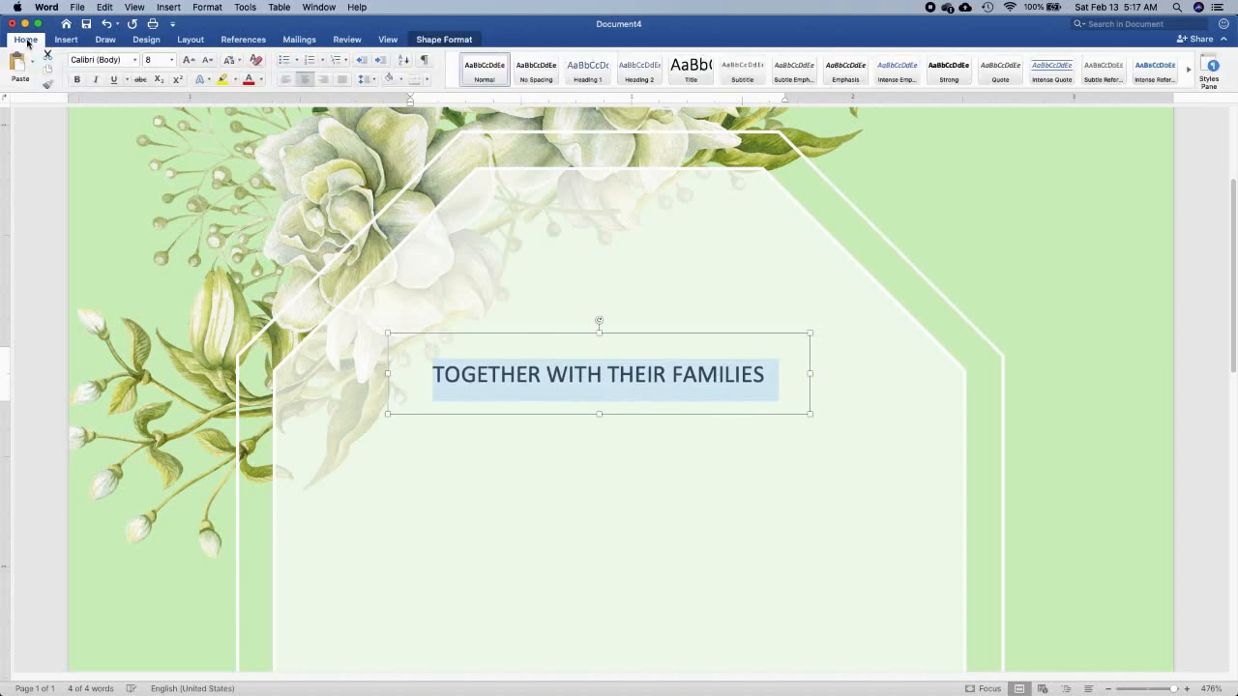
click(137, 61)
mouse_move(158, 223)
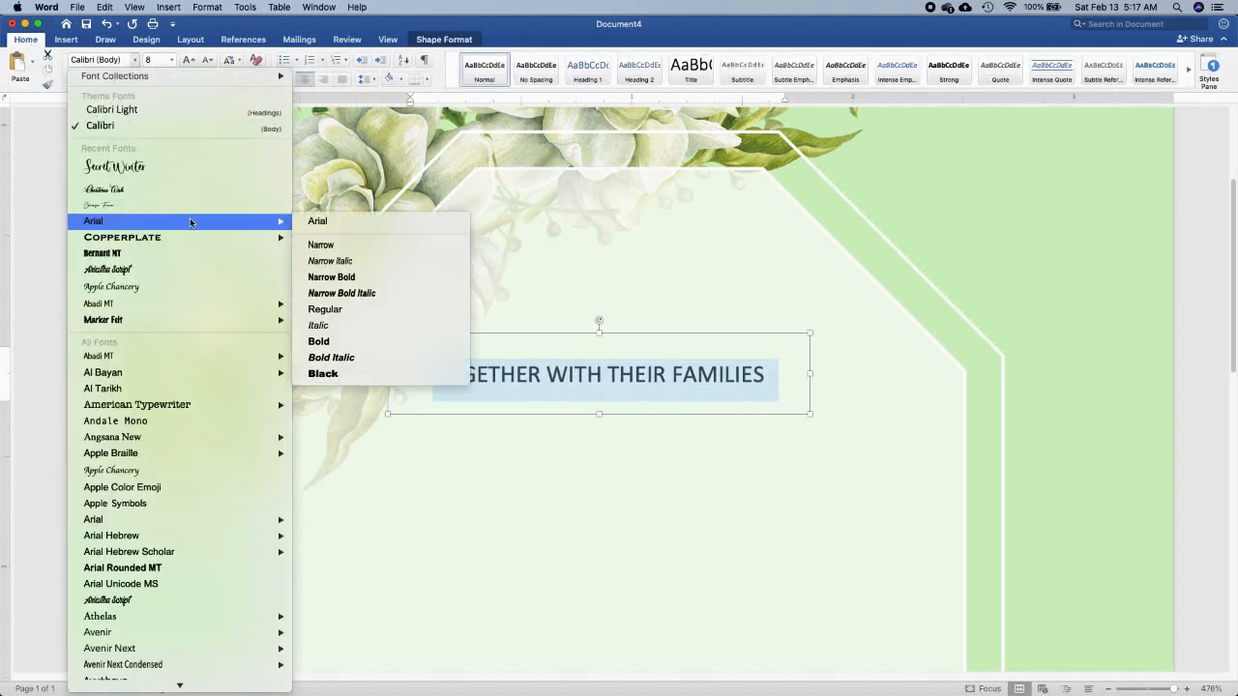
click(354, 244)
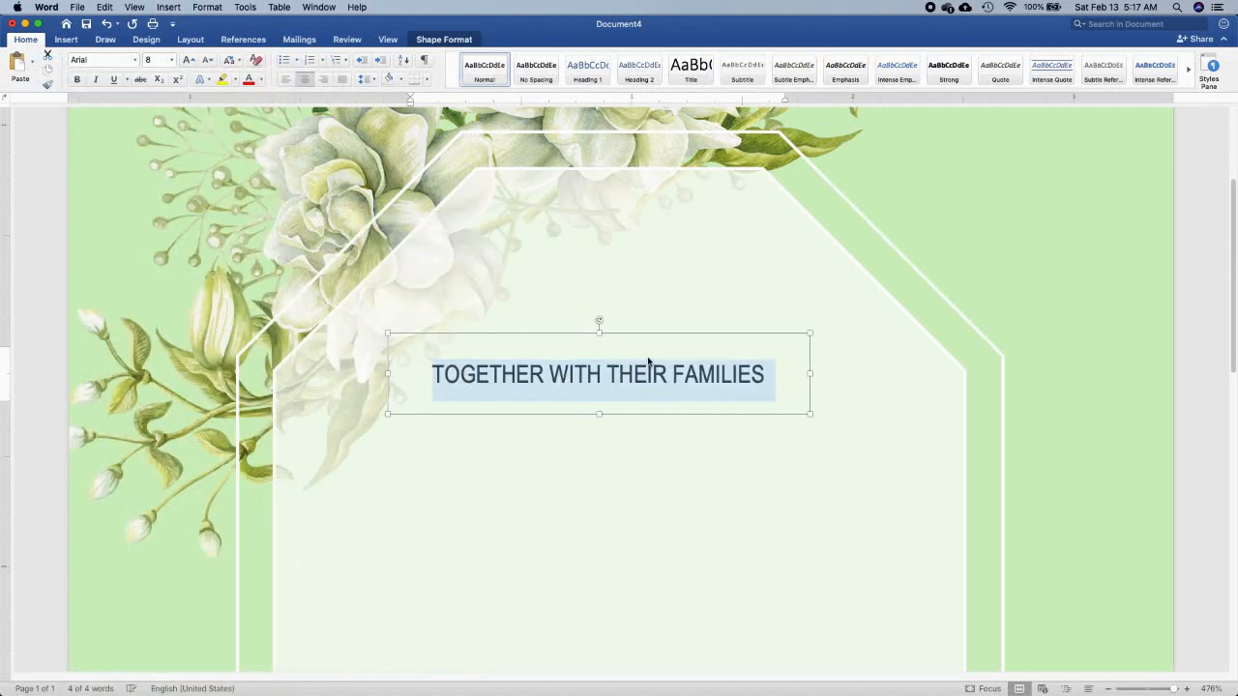
drag(644, 337, 656, 241)
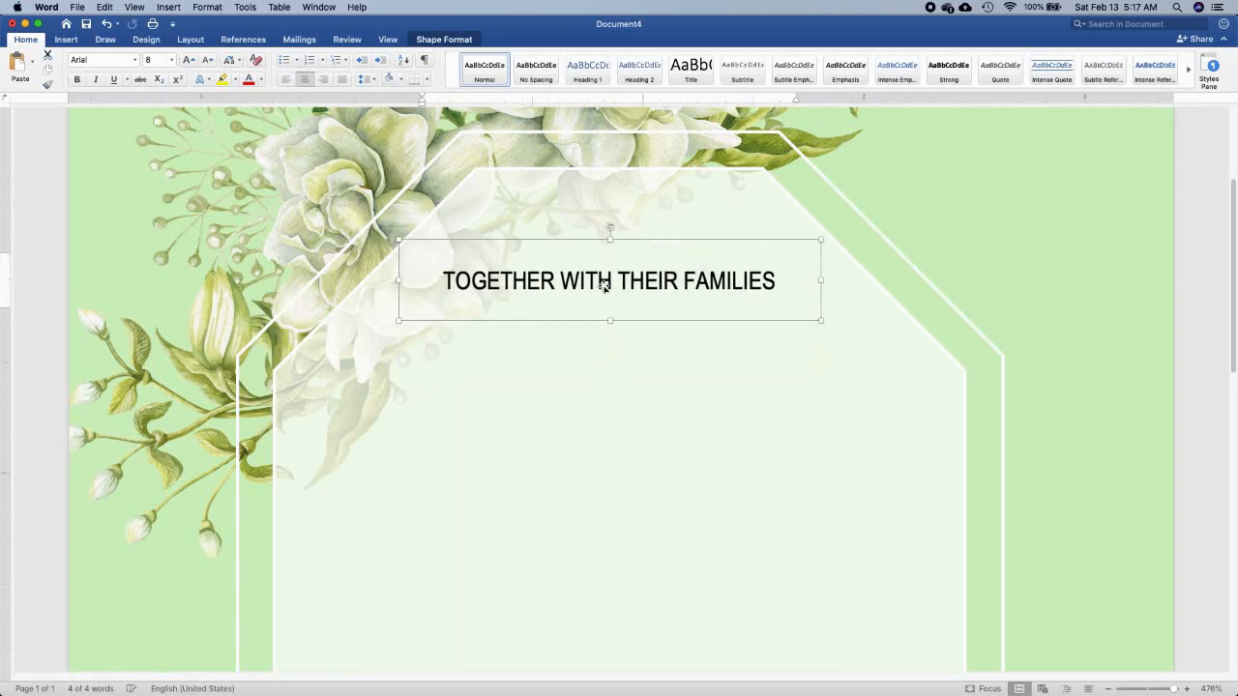
key(super+shift+period)
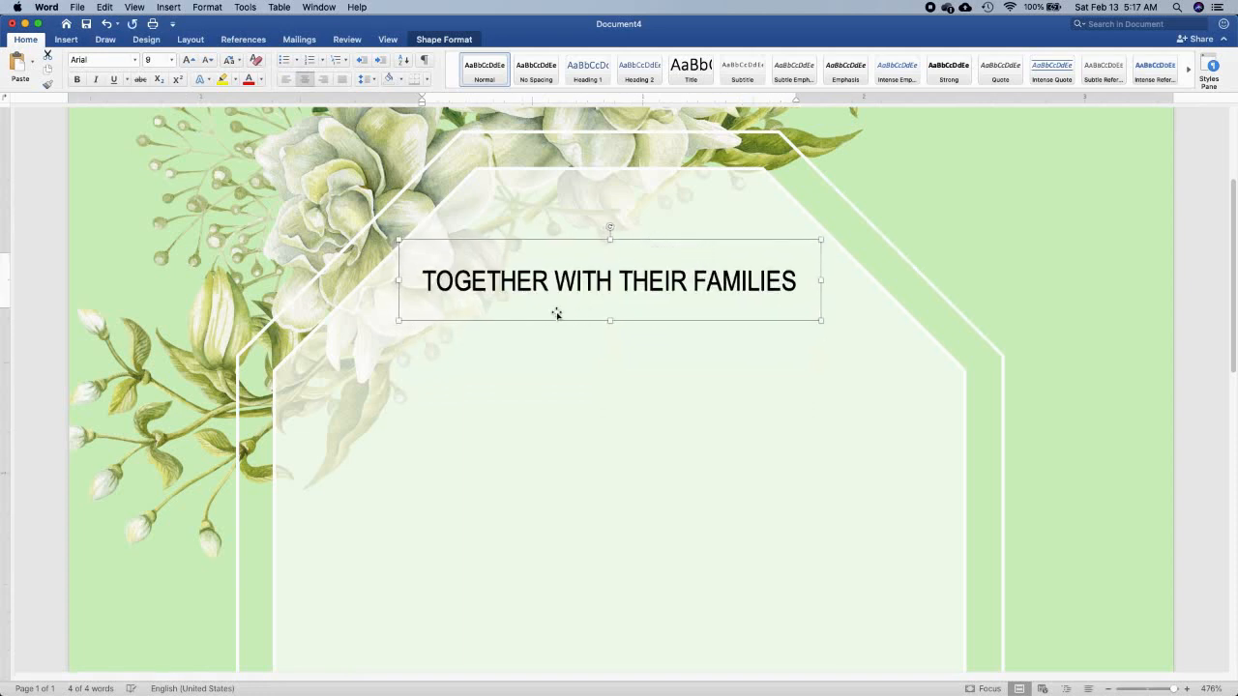
Duplicate the heading's text box below it and replace the copied text with the first partner's first name
drag(551, 313, 493, 450)
key(super+c)
key(super+v)
triple_click(493, 450)
text(KEN)
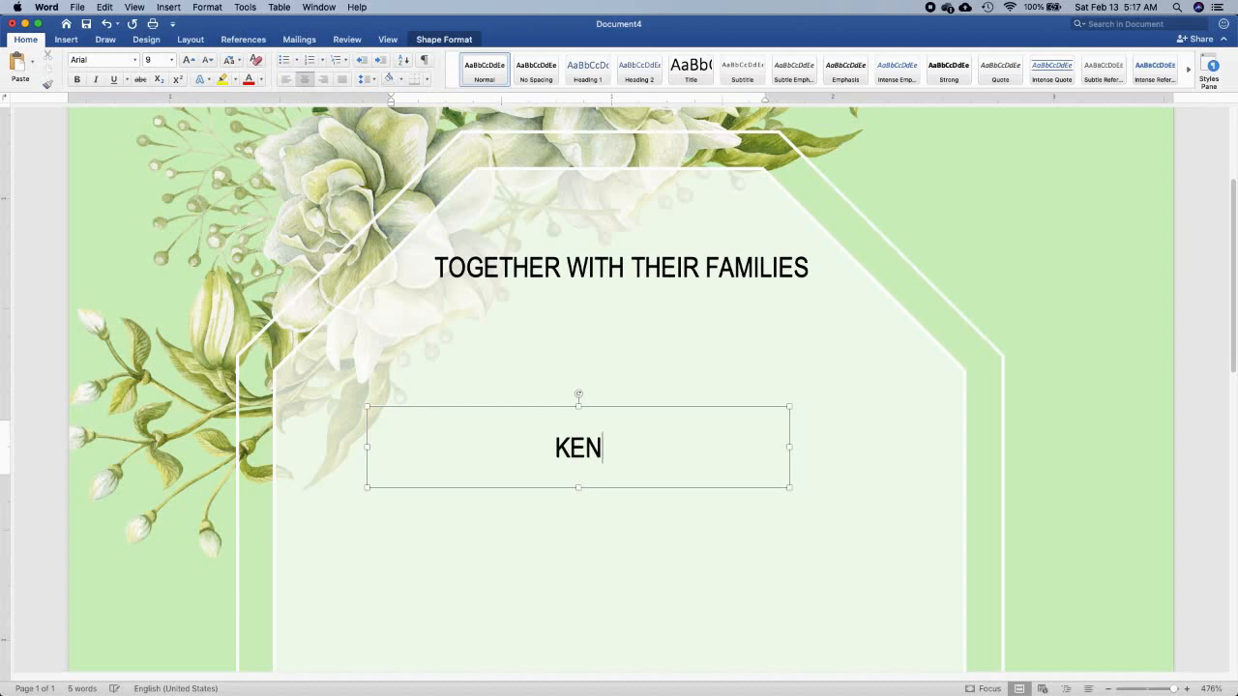
key(BackSpace)
key(BackSpace)
key(BackSpace)
text(Ken)
Reduce the heading's text size slightly and reshape the name's box to be narrower and taller at the octagon's left side
scroll(547, 471, down, 10)
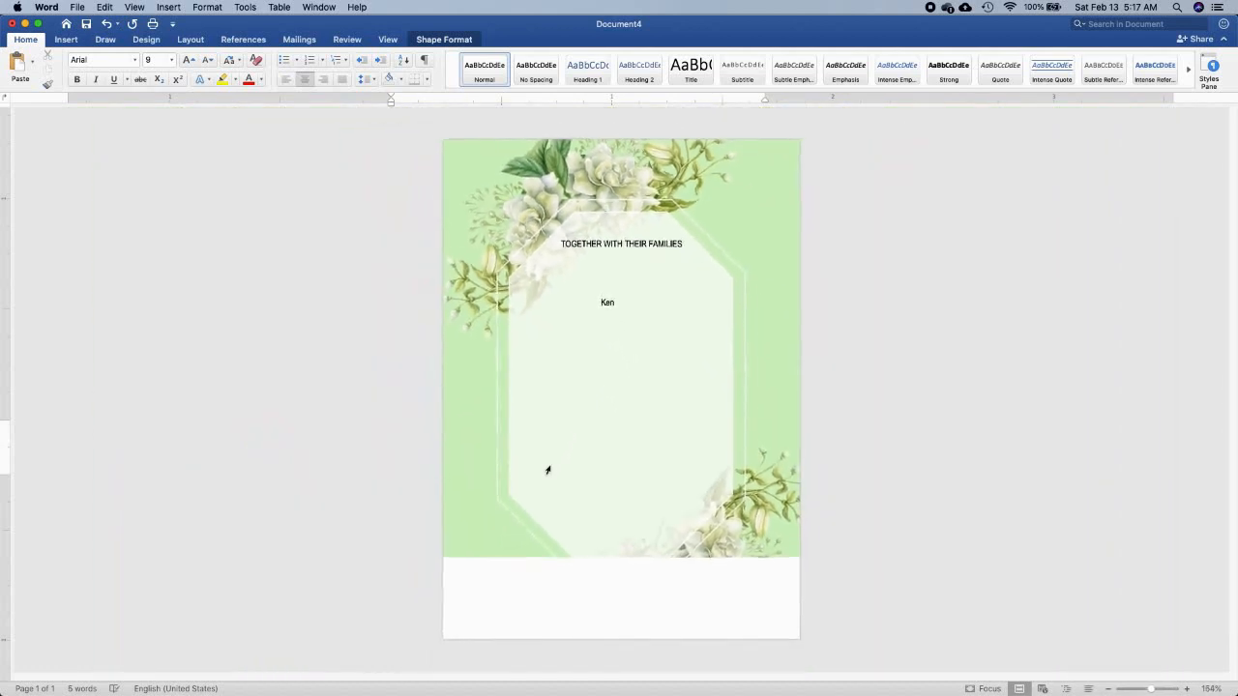
click(621, 247)
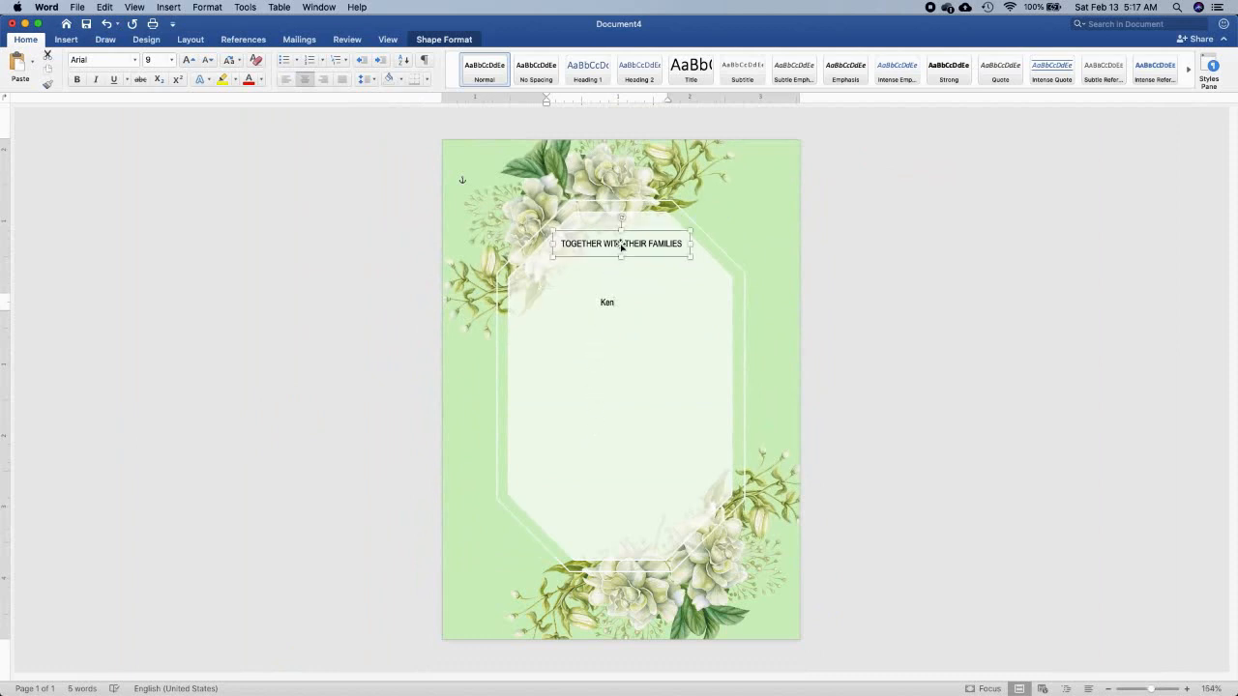
click(602, 300)
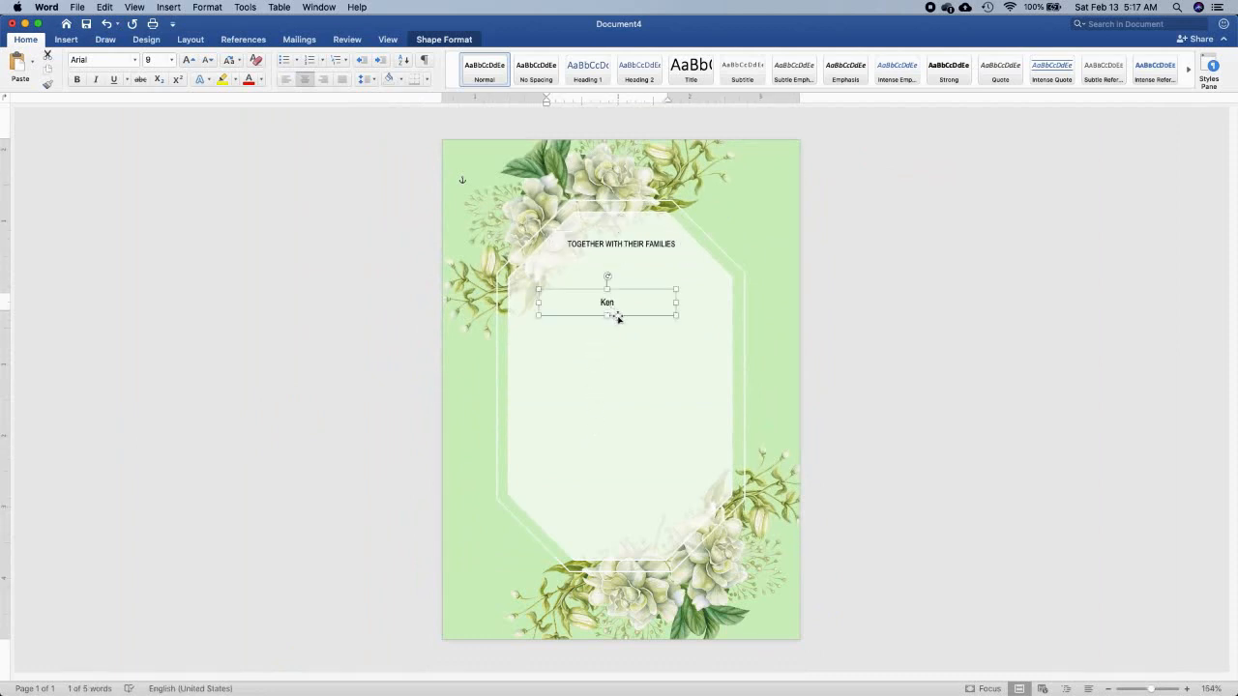
scroll(618, 317, up, 2)
mouse_move(606, 302)
mouse_down()
mouse_move(597, 287)
mouse_move(654, 306)
mouse_move(612, 322)
mouse_up()
Set the first partner's name in the Secret Winter font at 40 pt
click(135, 60)
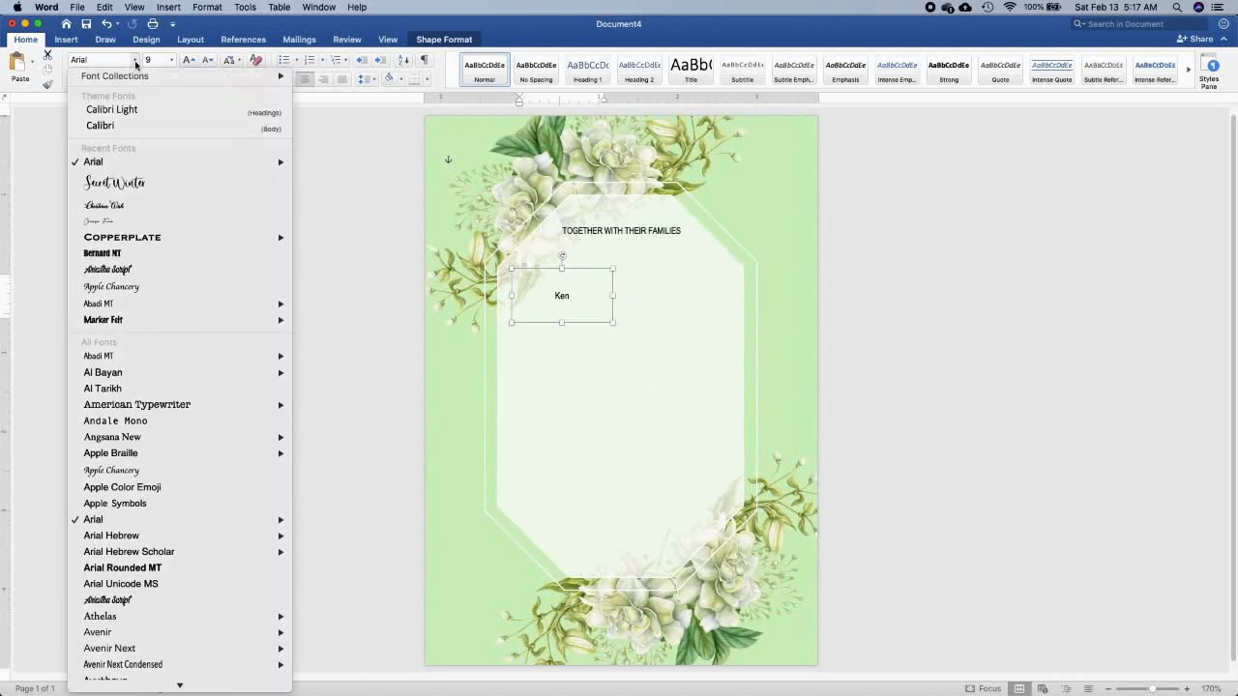
click(128, 181)
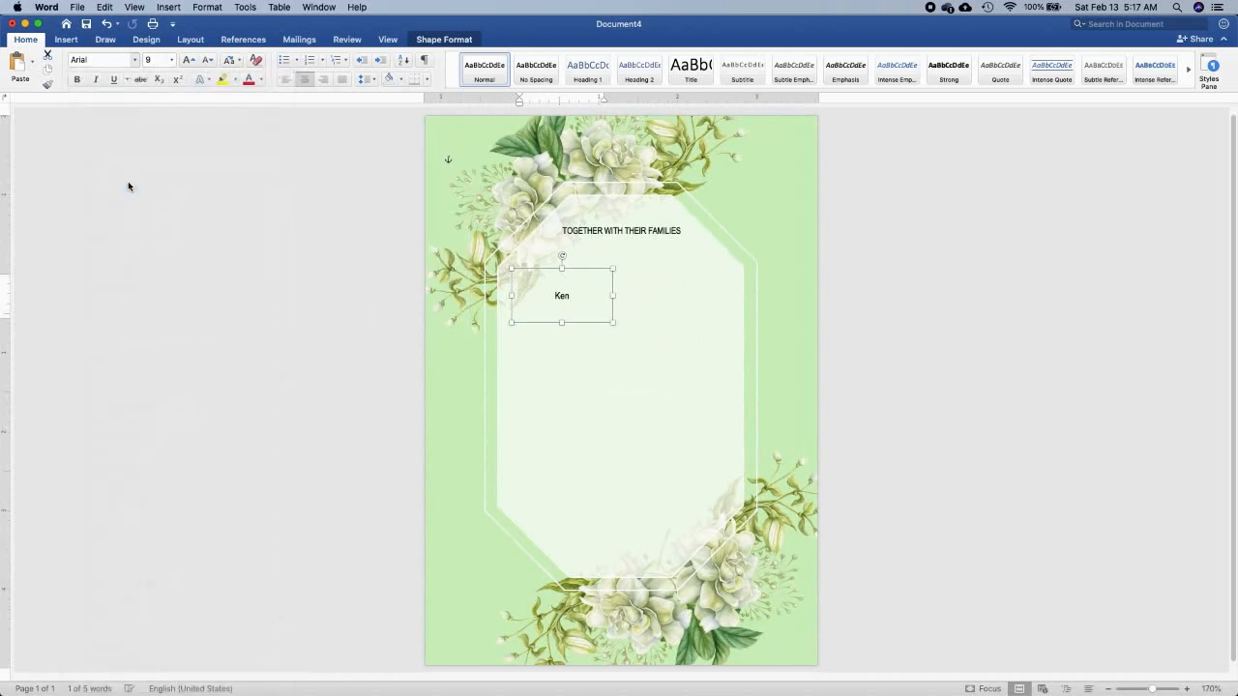
key(super+shift+period)
key(super+shift+period)
key(super+shift+period)
key(super+shift+period)
key(super+shift+period)
key(super+shift+period)
key(super+shift+period)
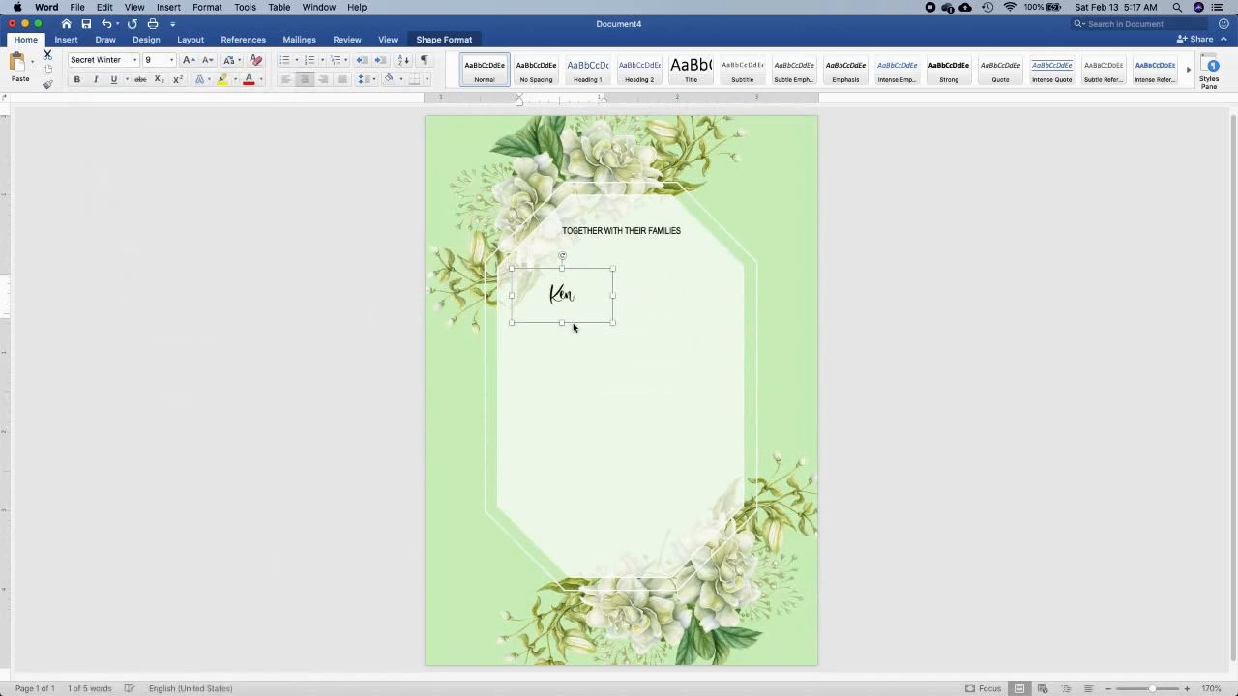
key(super+shift+period)
key(super+shift+period)
key(super+shift+period)
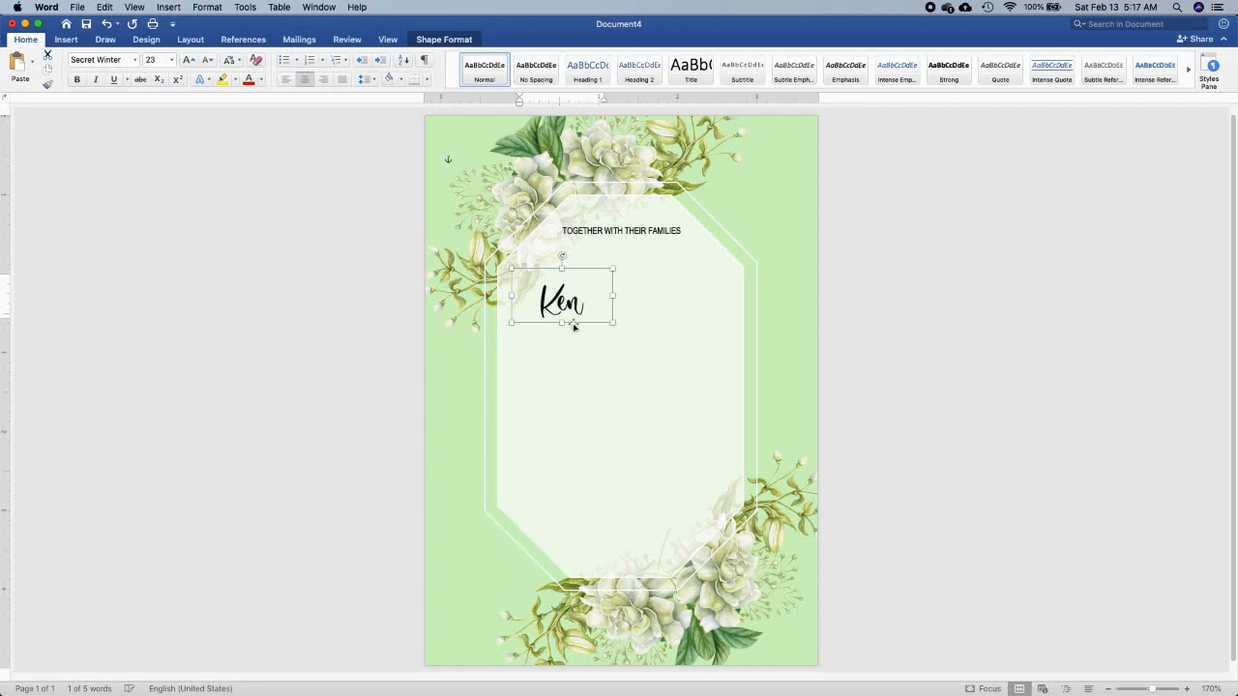
key(super+bracketright)
key(super+bracketright)
key(super+bracketright)
key(super+bracketright)
key(super+bracketright)
key(super+bracketright)
key(super+bracketright)
key(super+bracketright)
key(super+bracketright)
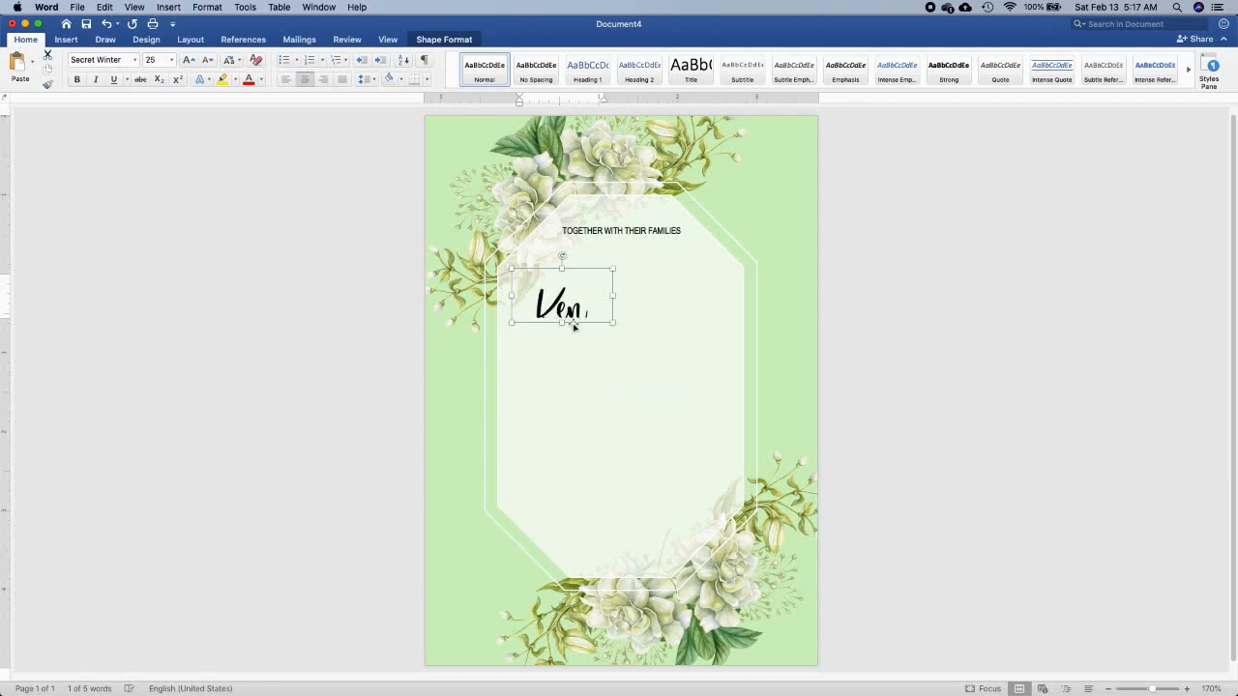
key(super+bracketright)
key(super+bracketright)
key(super+bracketright)
key(super+bracketright)
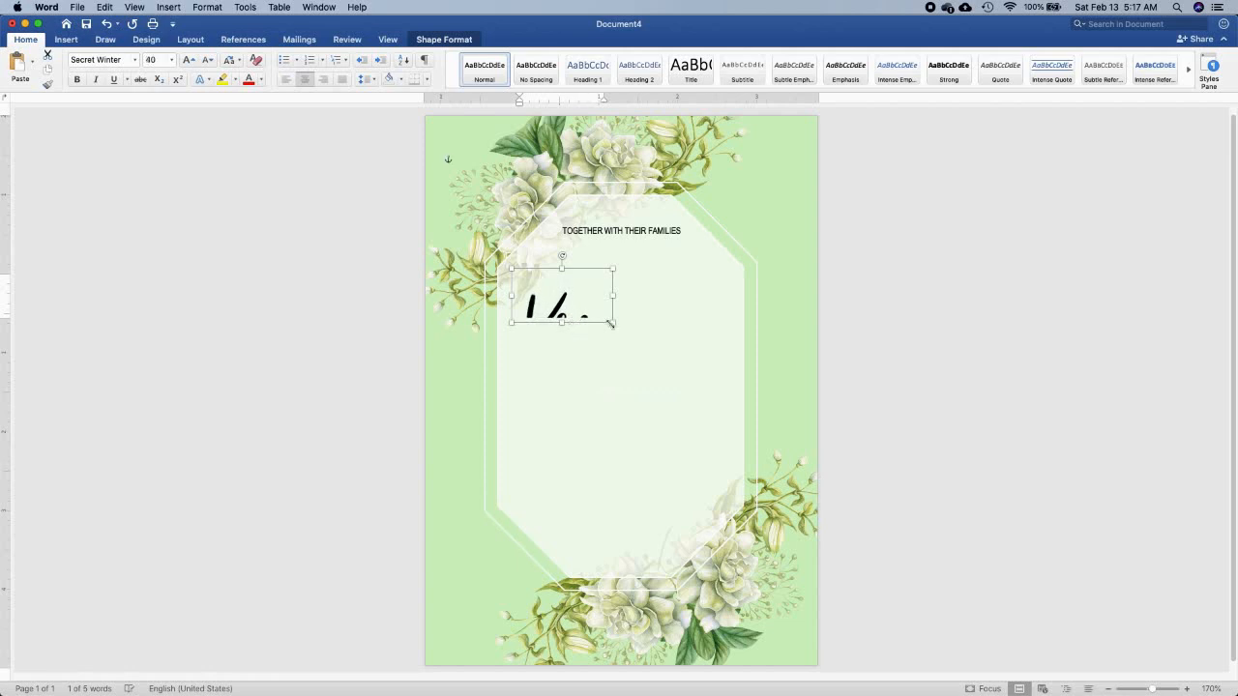
Enlarge the name's box, duplicate it toward the lower right, and enter the second partner's first name, widening the copy to fit
drag(613, 327, 682, 428)
double_click(674, 384)
text(Cas)
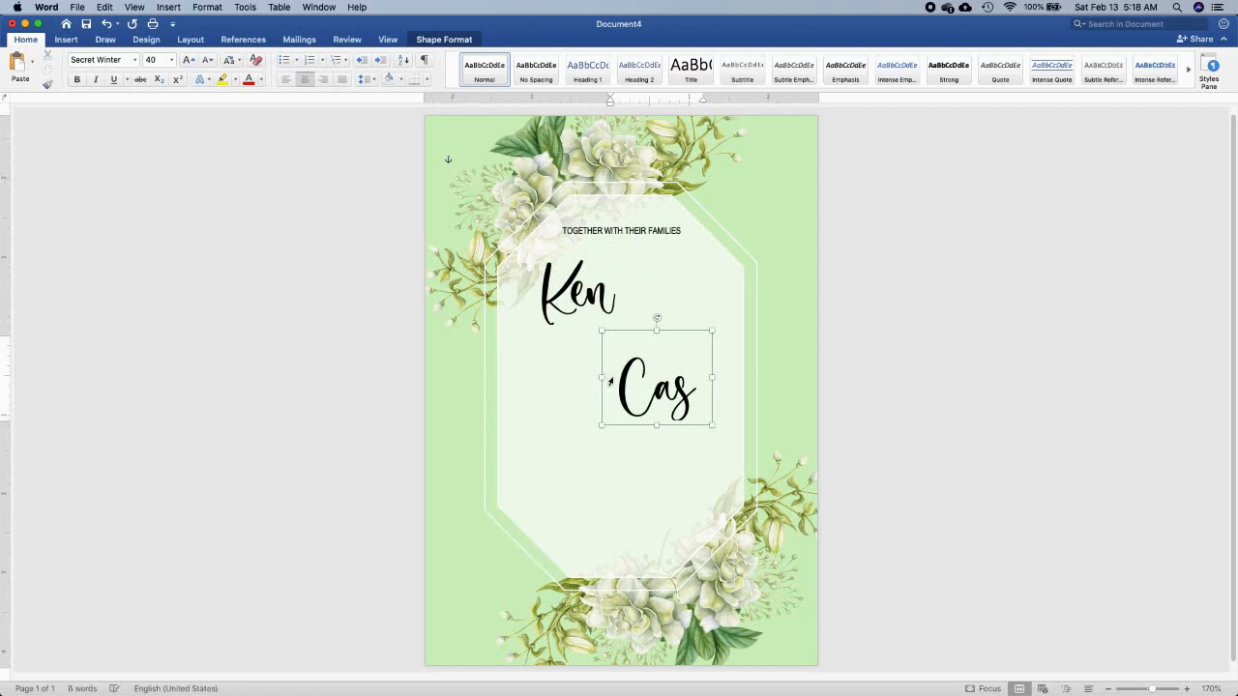
drag(602, 377, 562, 378)
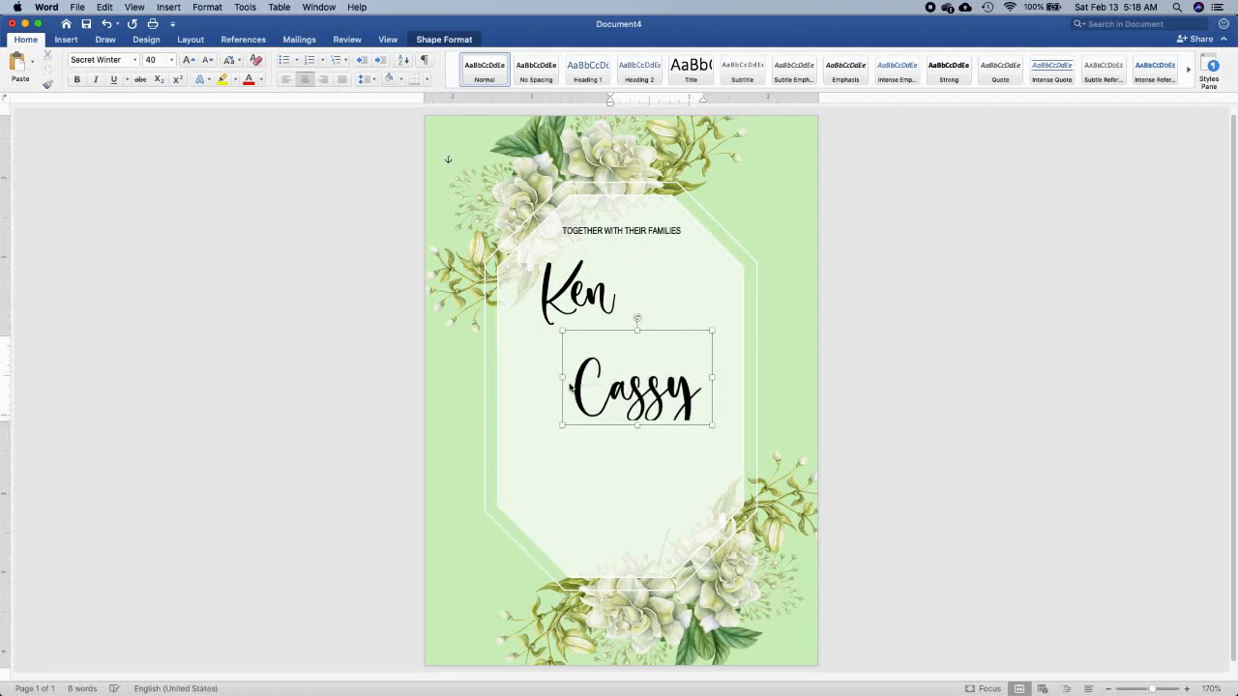
Extend the second partner's name box downward, duplicate the first partner's name between the two names, and replace the copied text with "&"
drag(636, 426, 655, 448)
click(571, 301)
drag(572, 301, 591, 356)
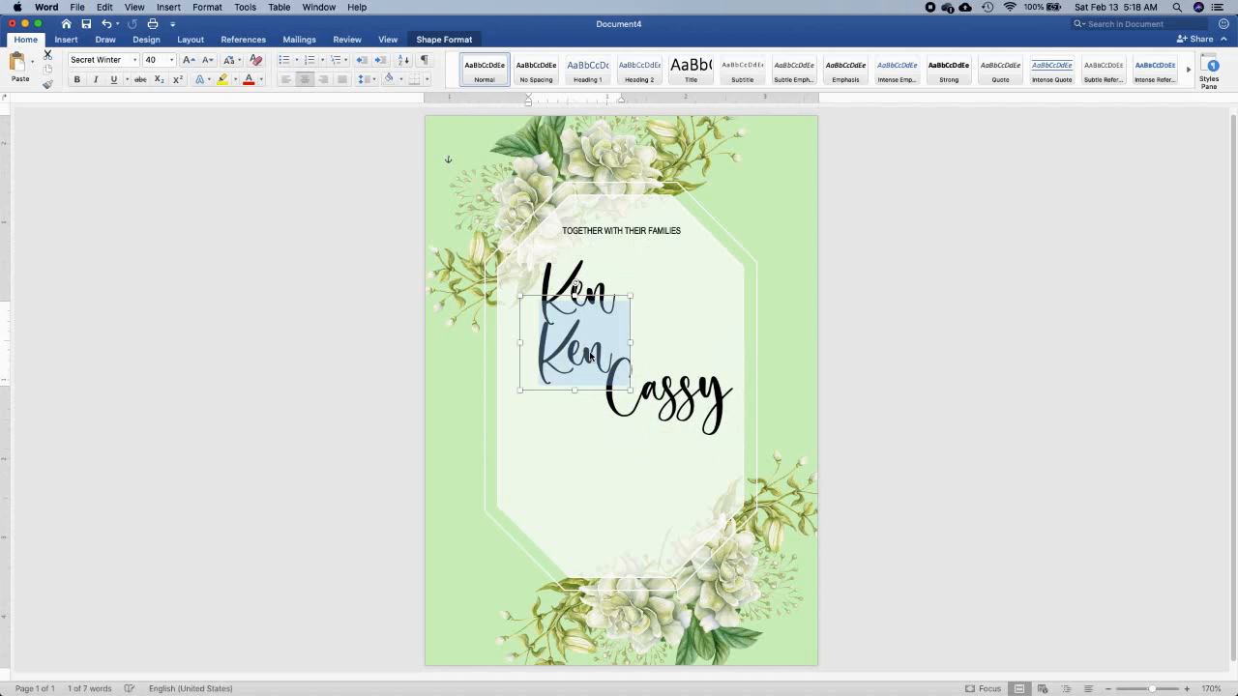
text(&)
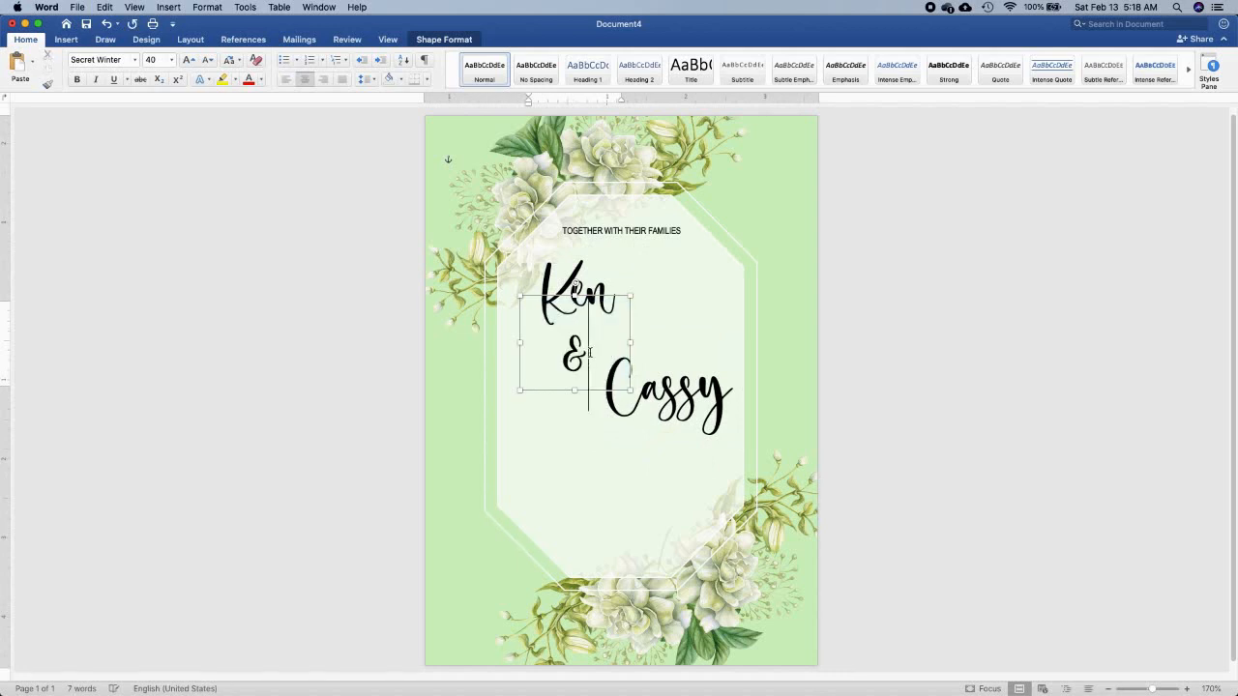
Reduce the ampersand's text size to 25 pt
key(super+a)
key(super+bracketleft)
key(super+bracketleft)
key(super+bracketleft)
key(super+bracketleft)
key(super+bracketleft)
key(super+bracketleft)
key(super+bracketleft)
key(super+bracketleft)
key(super+bracketleft)
key(super+bracketleft)
key(super+bracketleft)
key(super+bracketleft)
key(super+bracketleft)
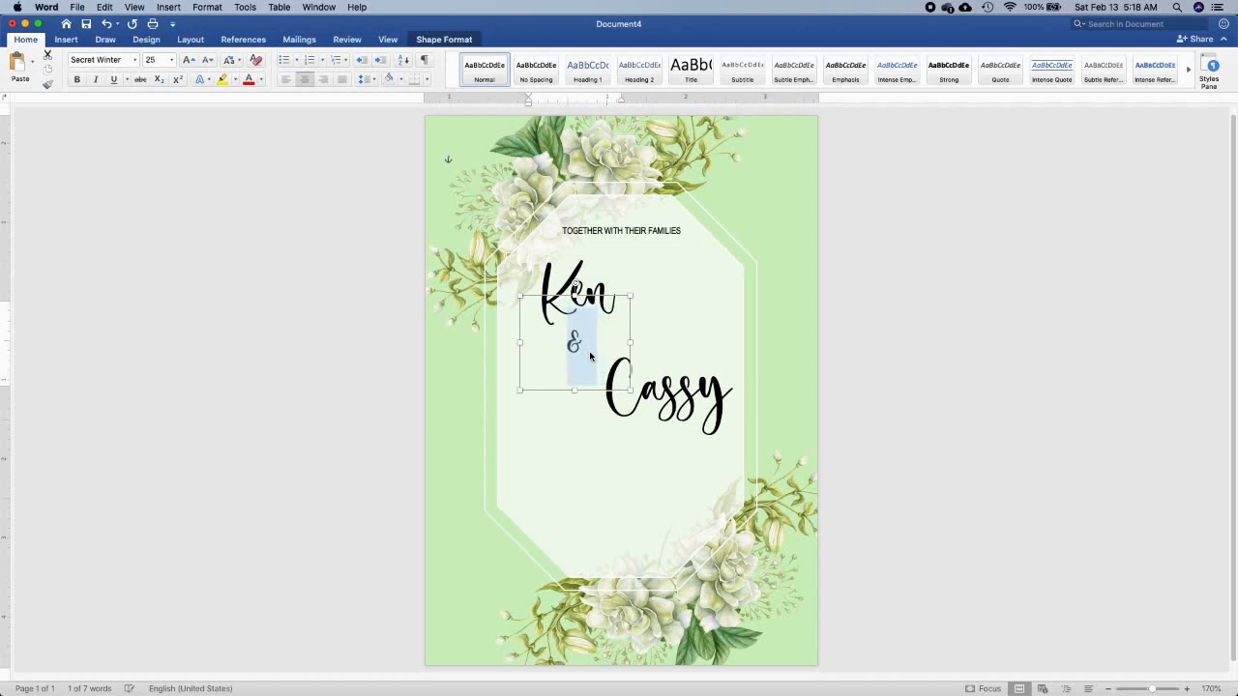
Shrink the ampersand's box and arrange both names and the ampersand in a diagonal, with the ampersand between the names
mouse_move(628, 297)
mouse_down()
mouse_move(583, 331)
mouse_move(654, 308)
mouse_move(647, 293)
mouse_up()
drag(558, 293, 548, 293)
click(629, 331)
drag(629, 331, 617, 327)
drag(680, 384, 672, 377)
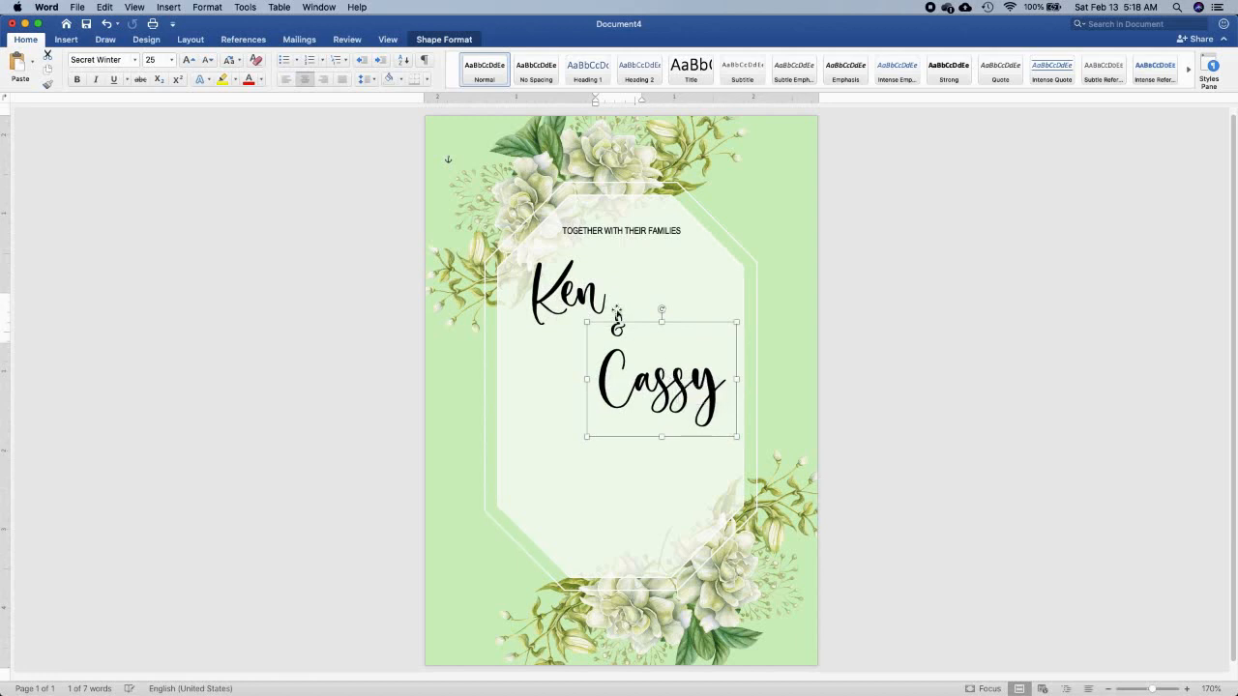
drag(620, 319, 561, 311)
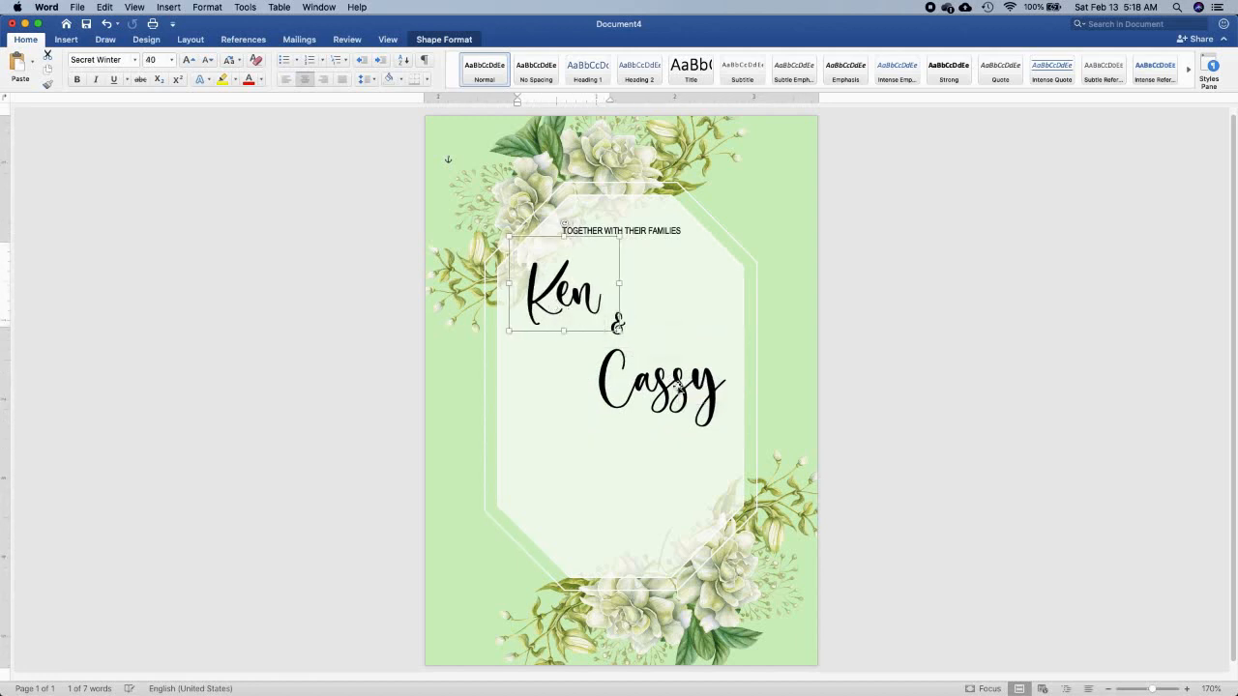
Duplicate the heading's text box below the second partner's name and enlarge the copy for several lines of text
click(650, 231)
key(super+c)
key(super+v)
drag(659, 244, 643, 465)
scroll(643, 466, up, 10)
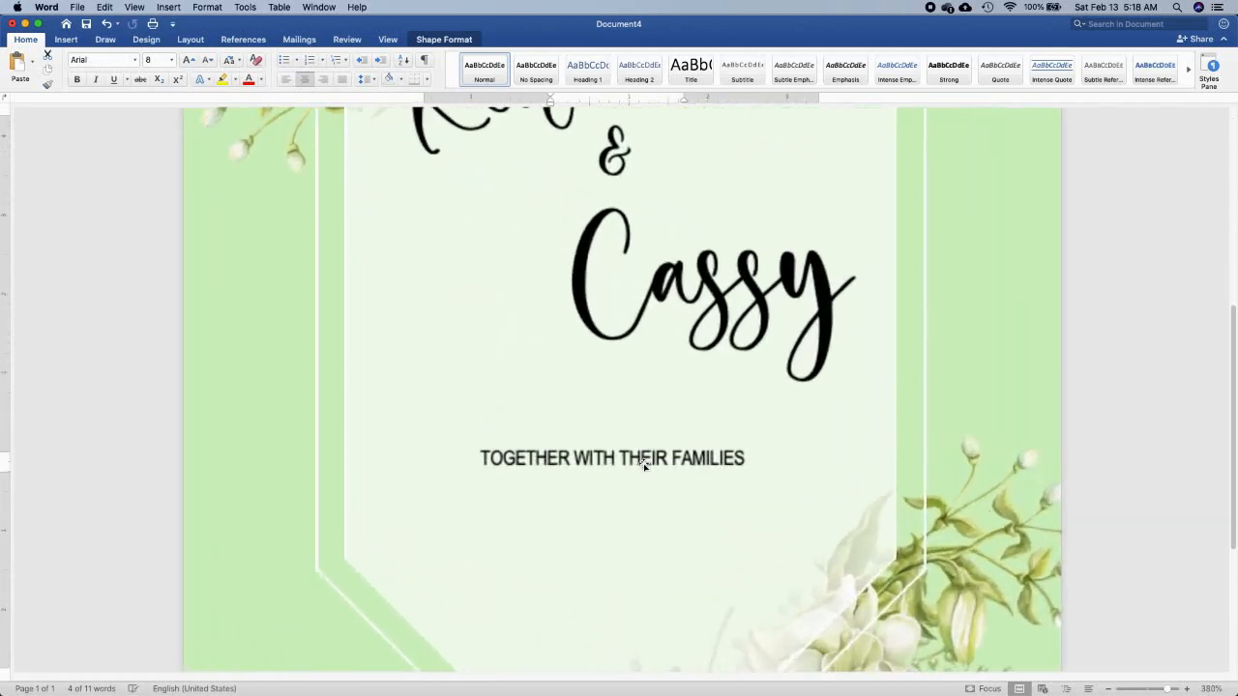
scroll(644, 468, down, 3)
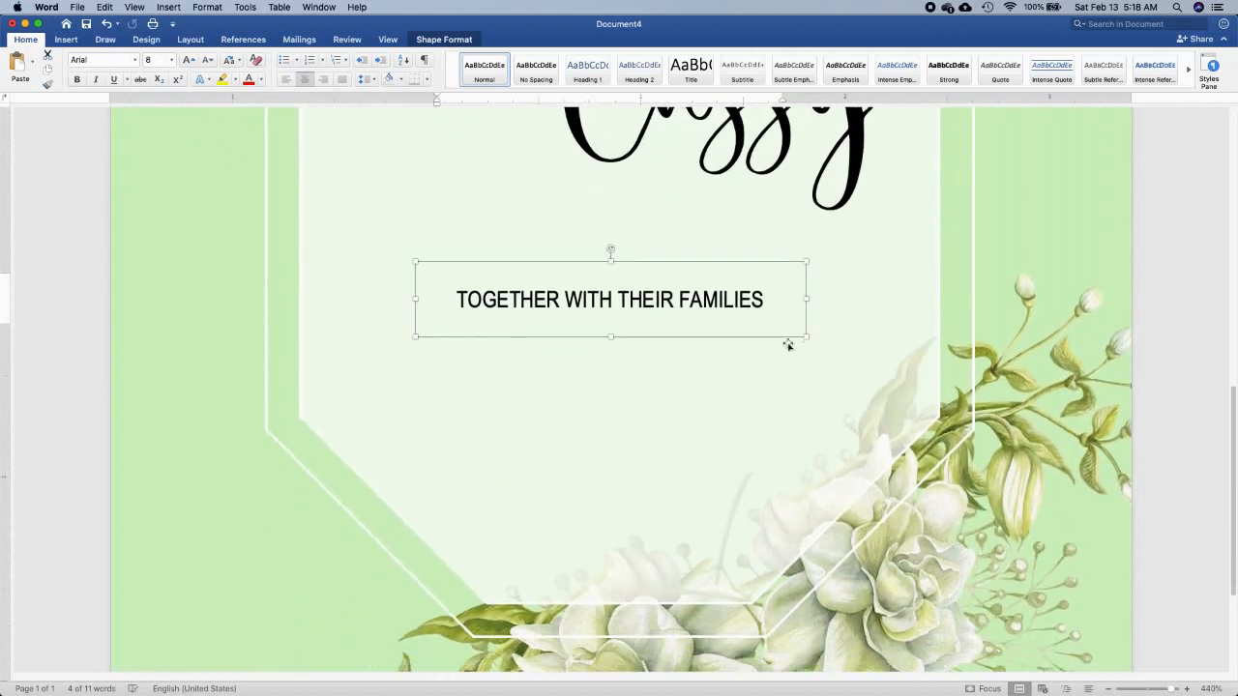
drag(807, 337, 843, 497)
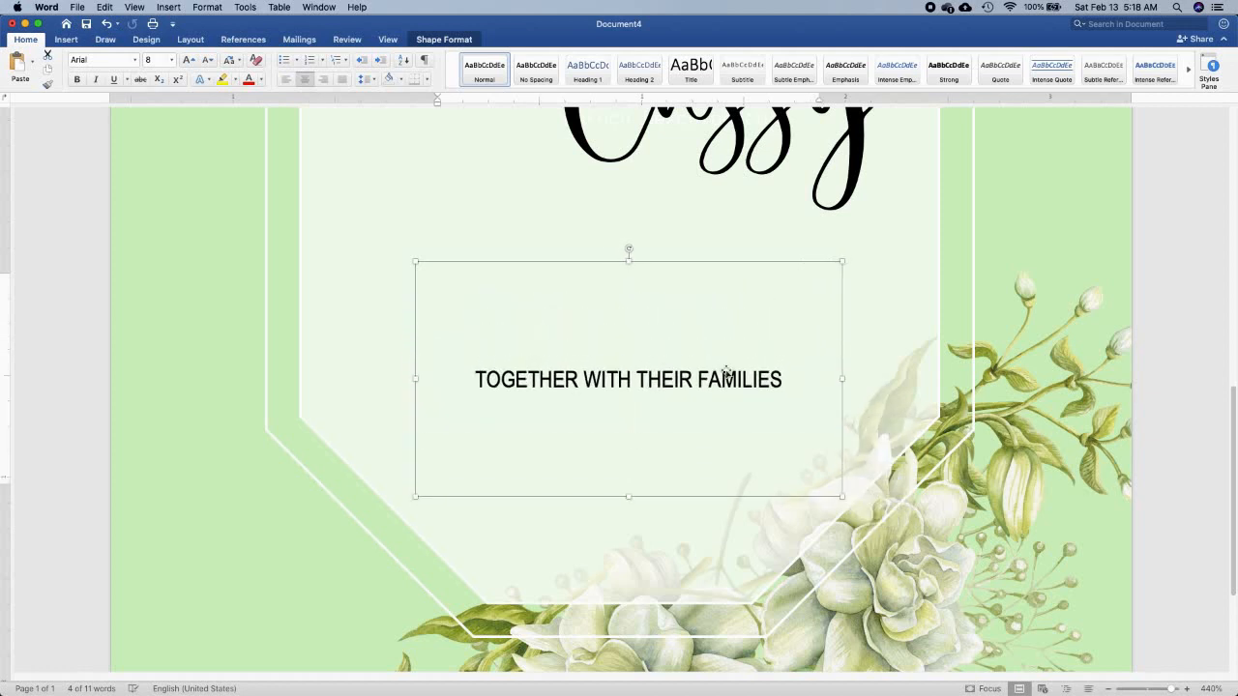
Replace the copied text with "INVITE YOU TO JOIN THE CELEBRATION" and "OF THEIR MARRIAGE" on two lines
key(super+a)
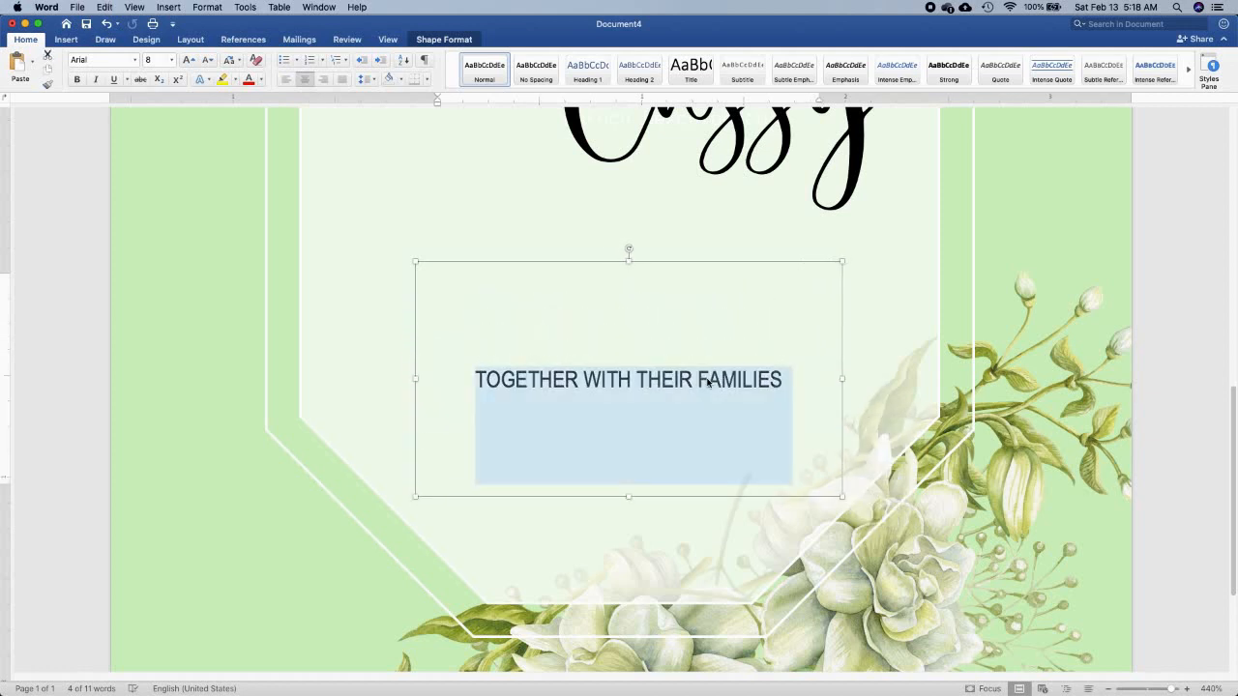
text(INVITE)
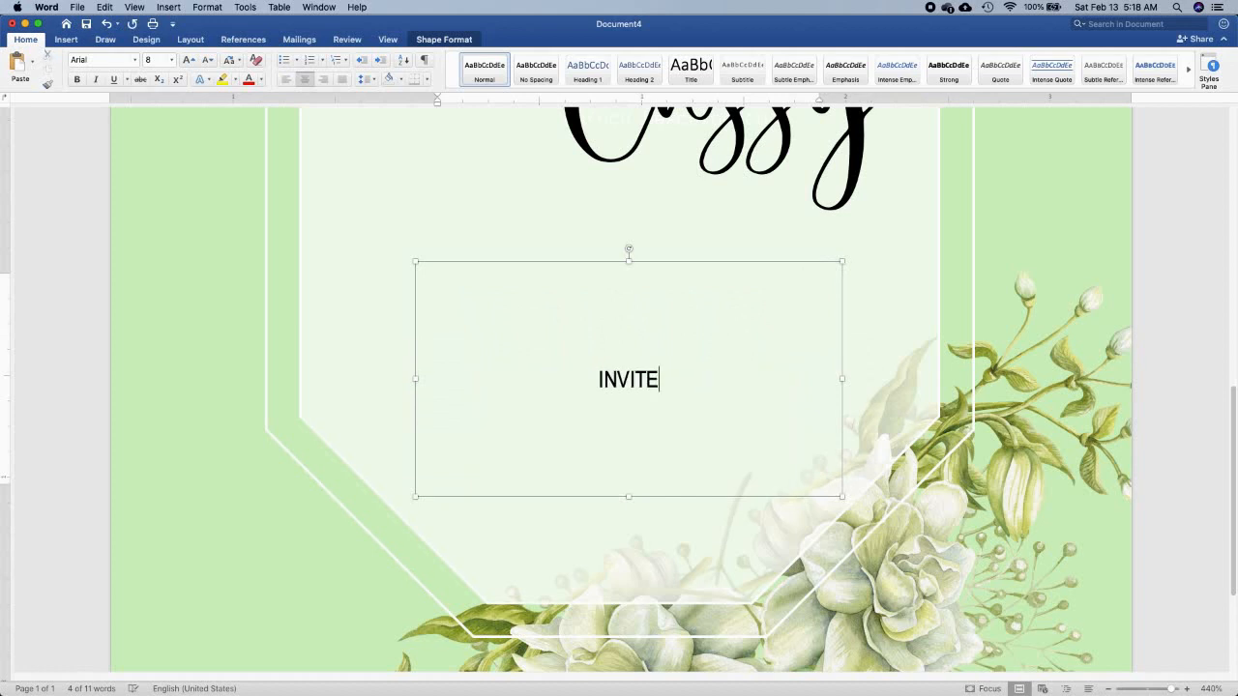
text( YOU TO)
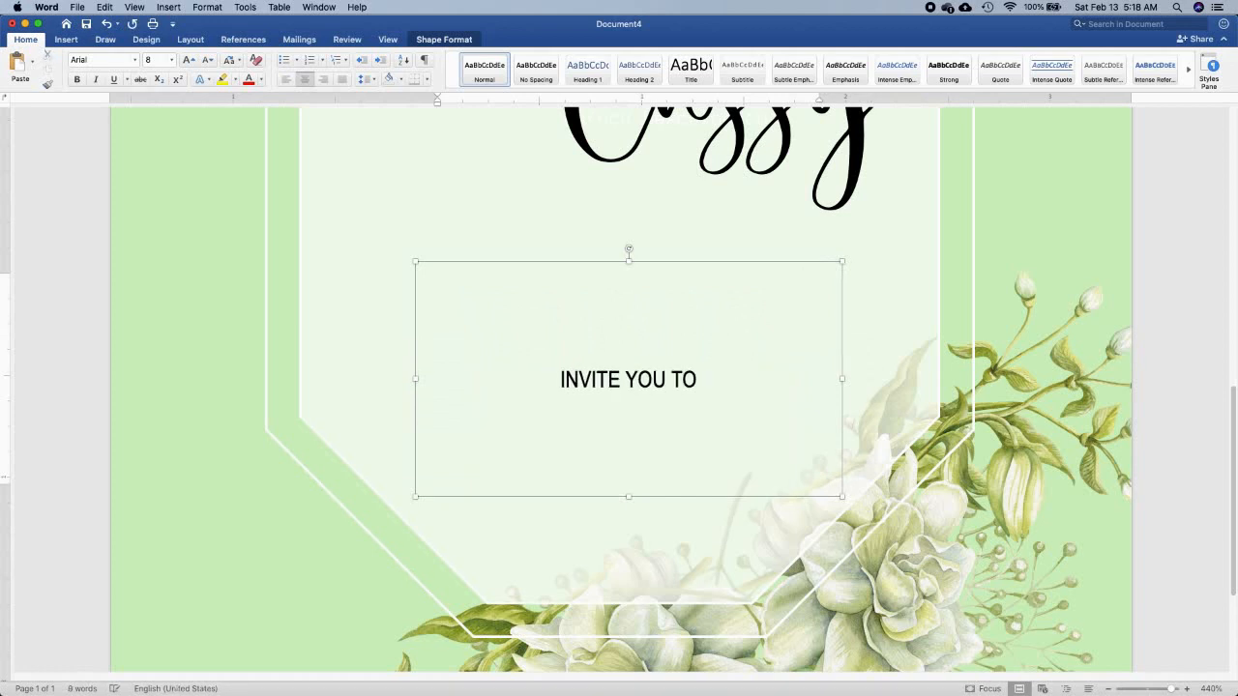
text( JOIN)
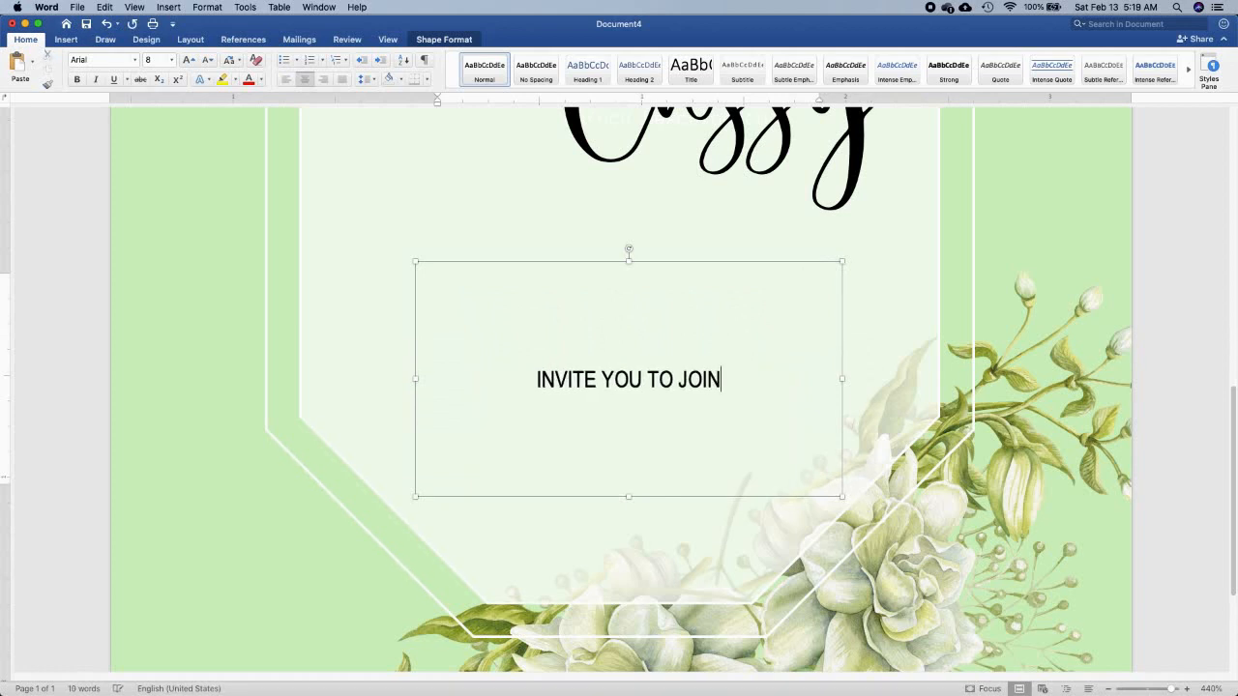
text( THE CELEBRATION)
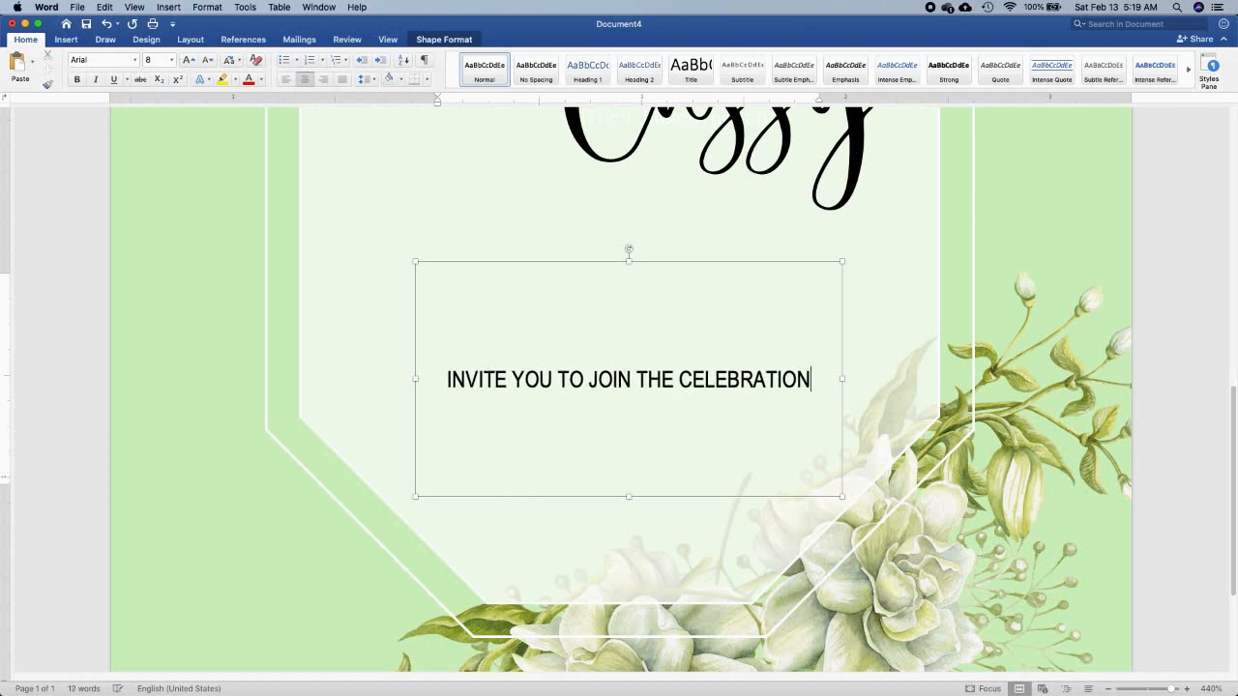
key(Return)
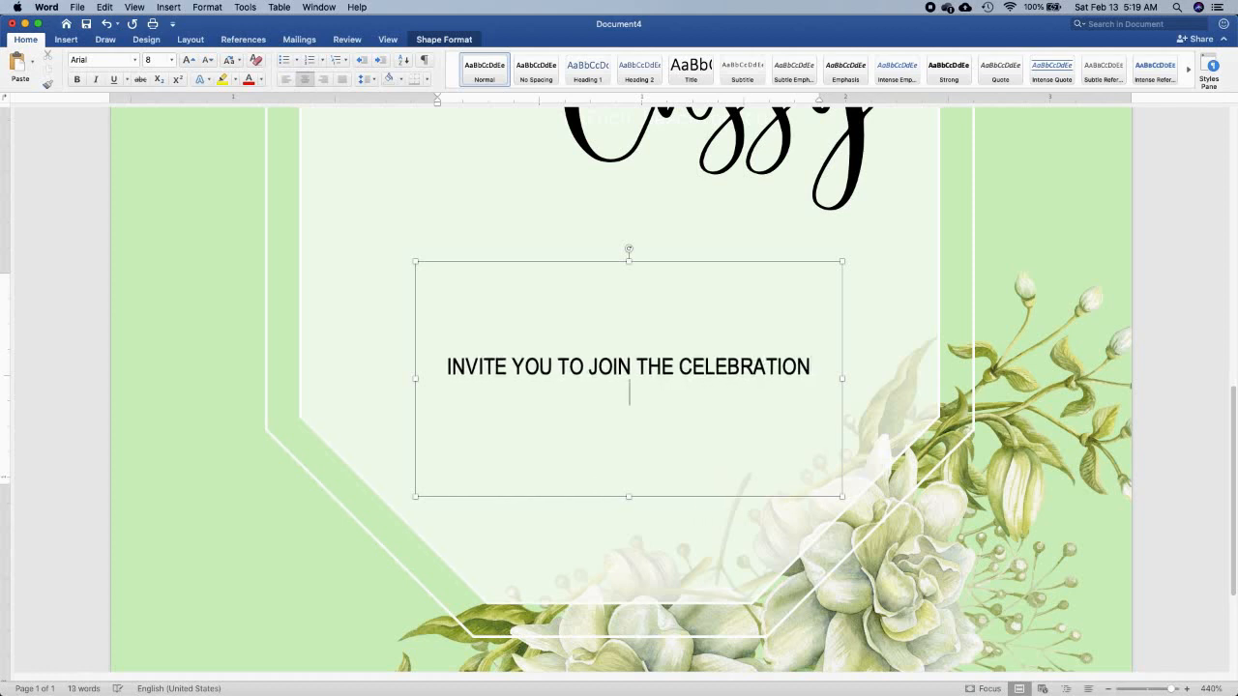
text(OF THEI)
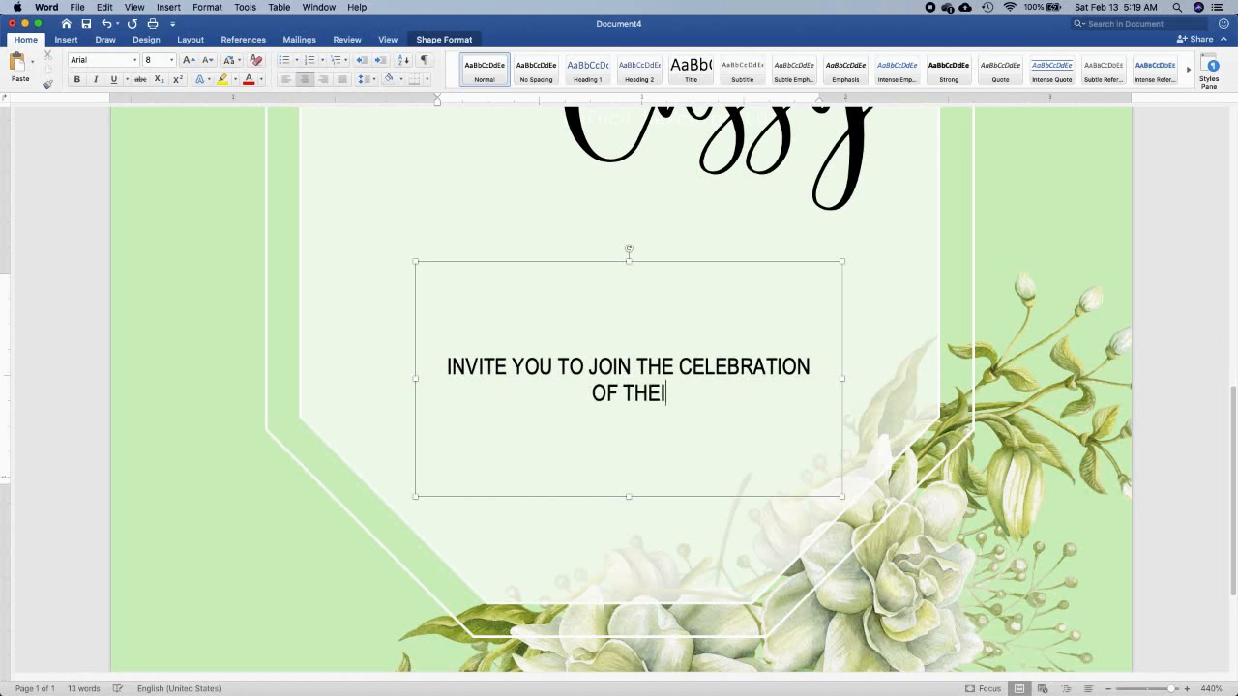
text(R MARRIAGE)
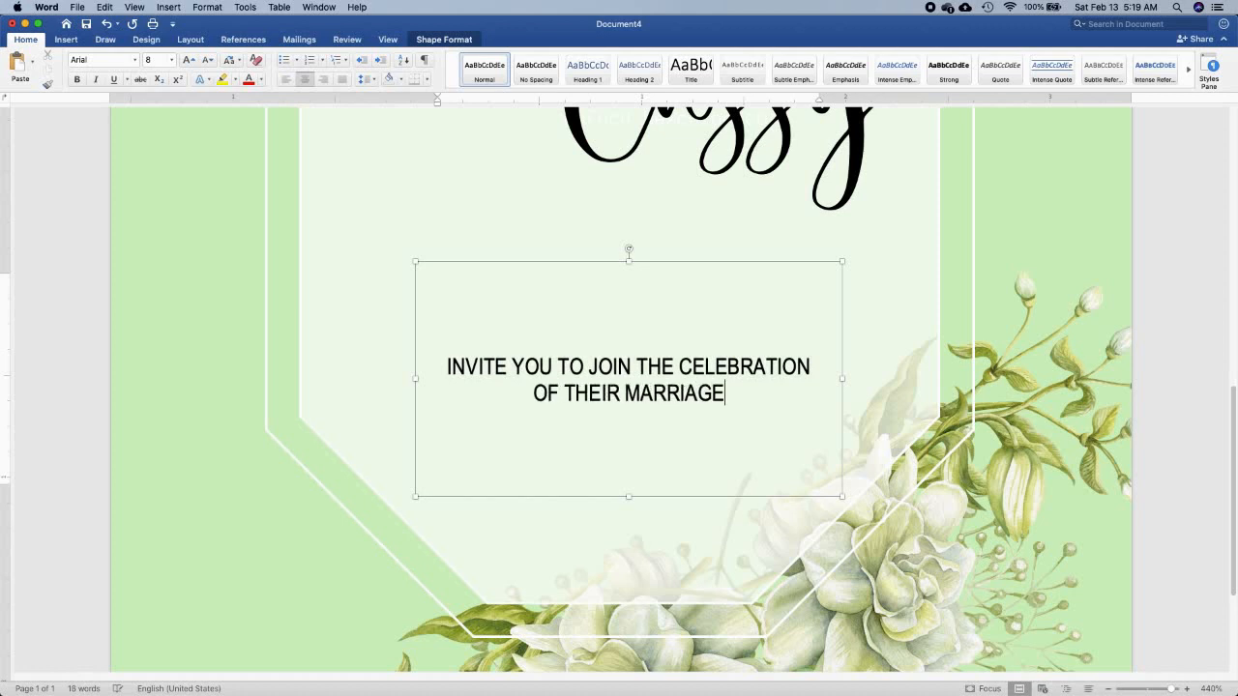
Add the lines "SUNDAY, FEBRUARY 28, 2021" and "AT 10:00 AM" after a blank line below the invitation text
key(Return)
text(SUNDAY,)
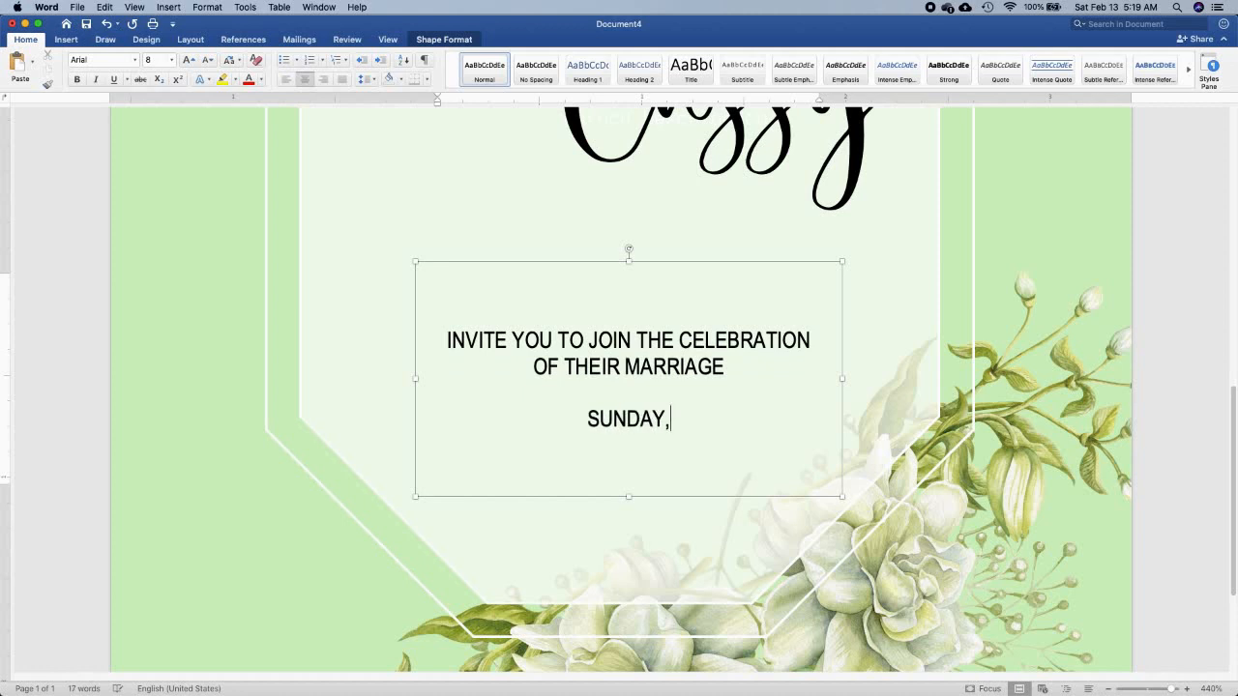
text( FEBRUARY )
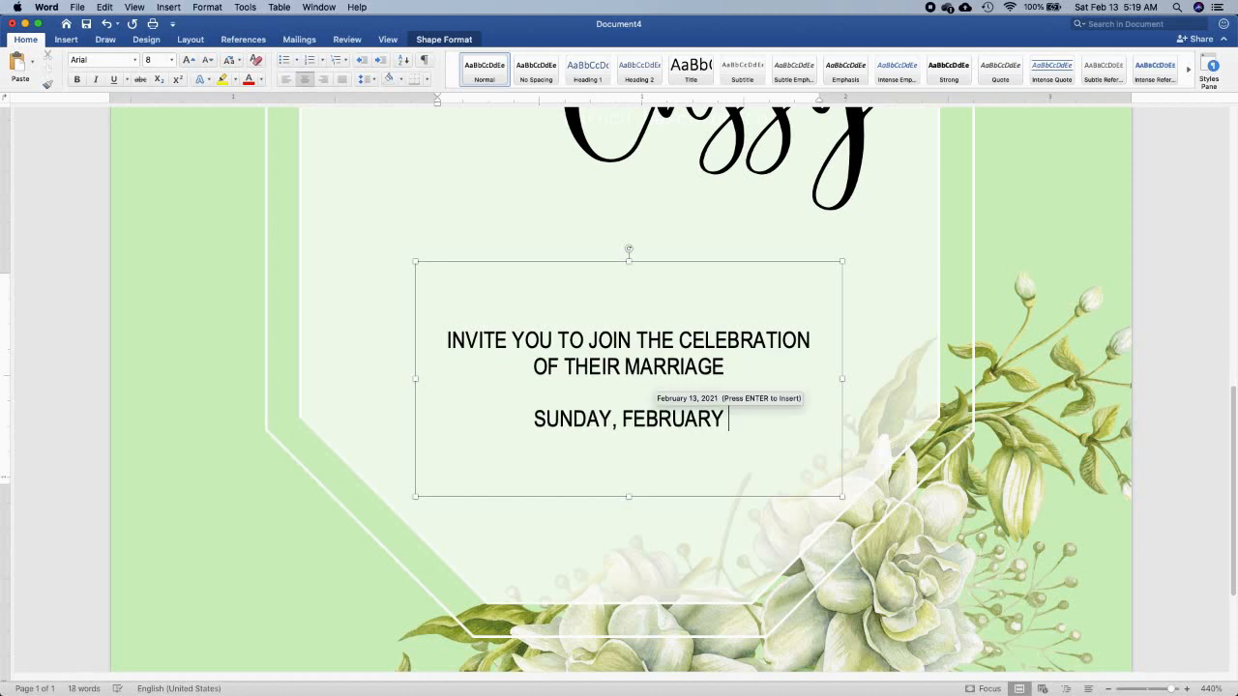
text(1)
key(BackSpace)
text(28, 2021)
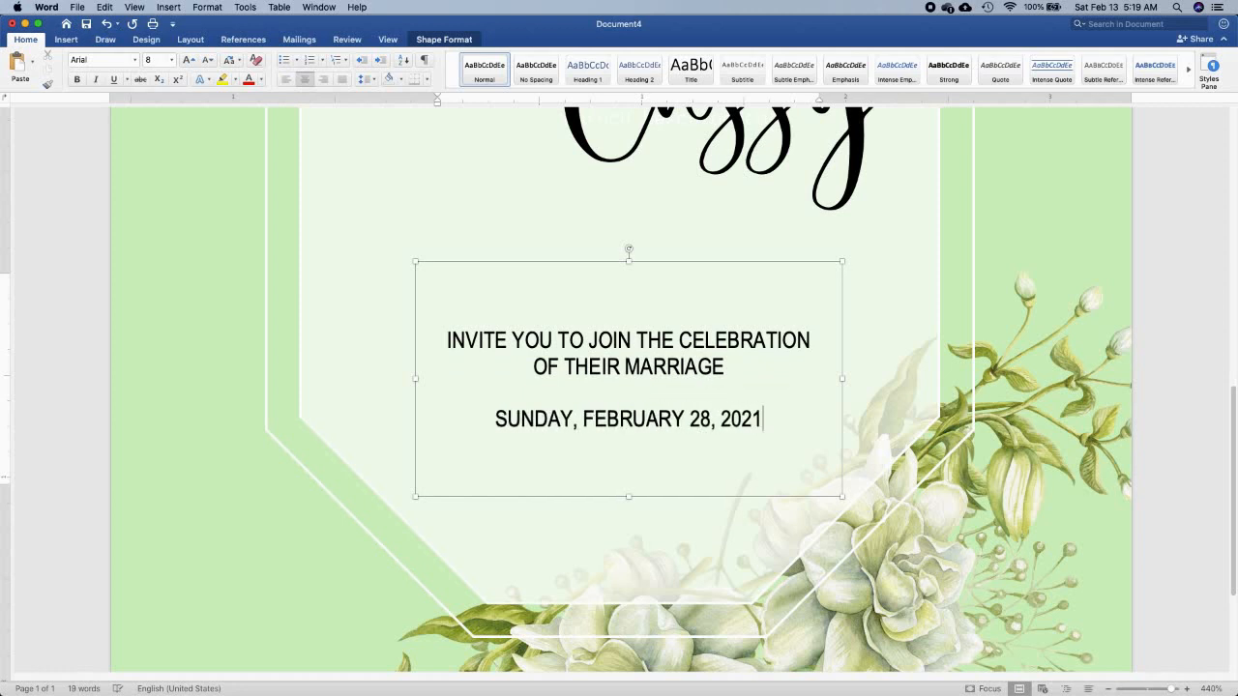
key(Return)
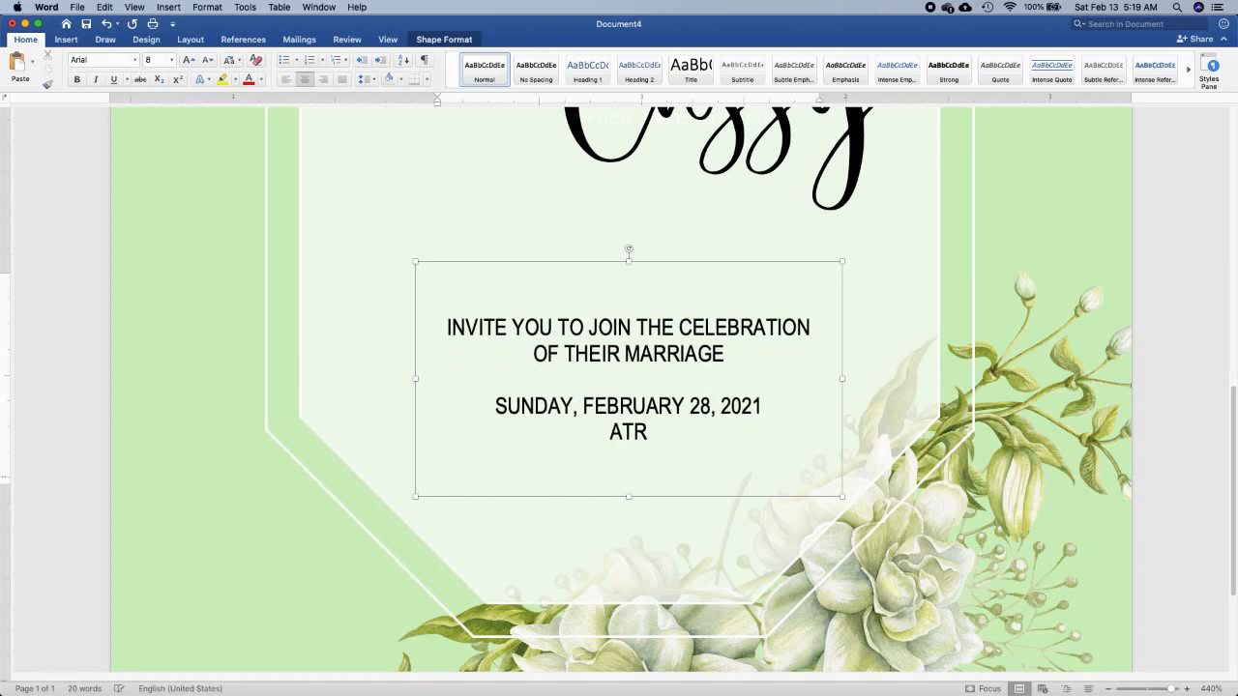
text(AT 1)
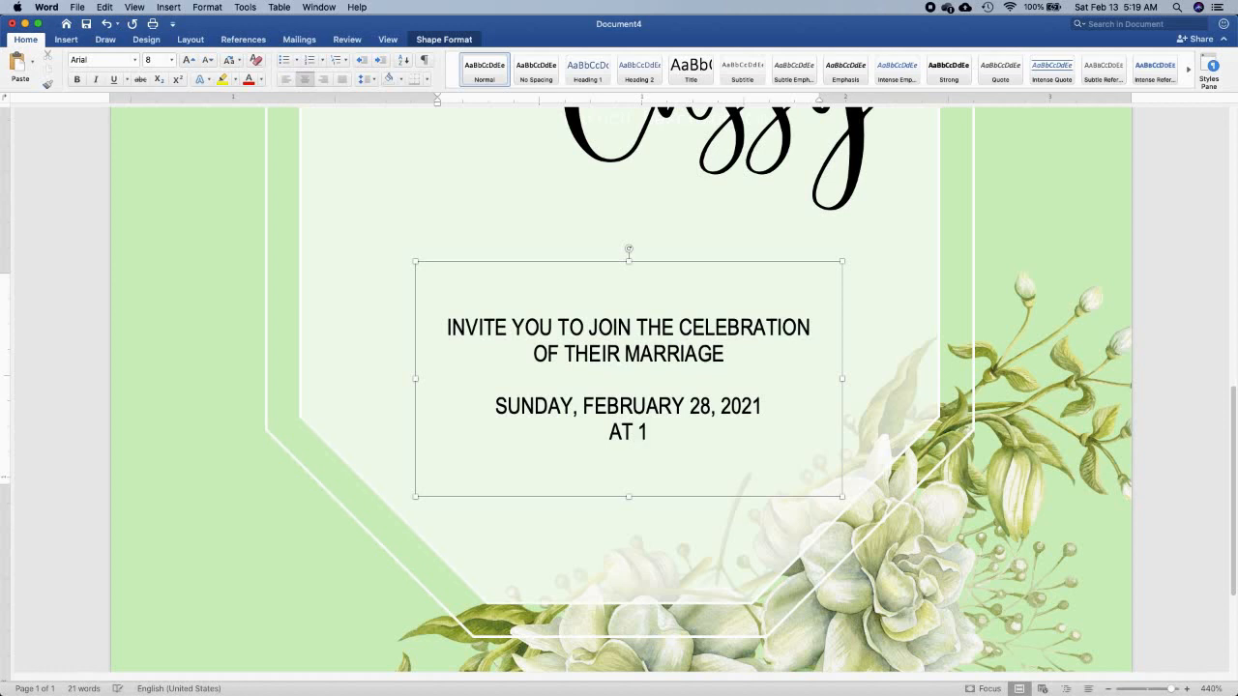
text(0:00 AM)
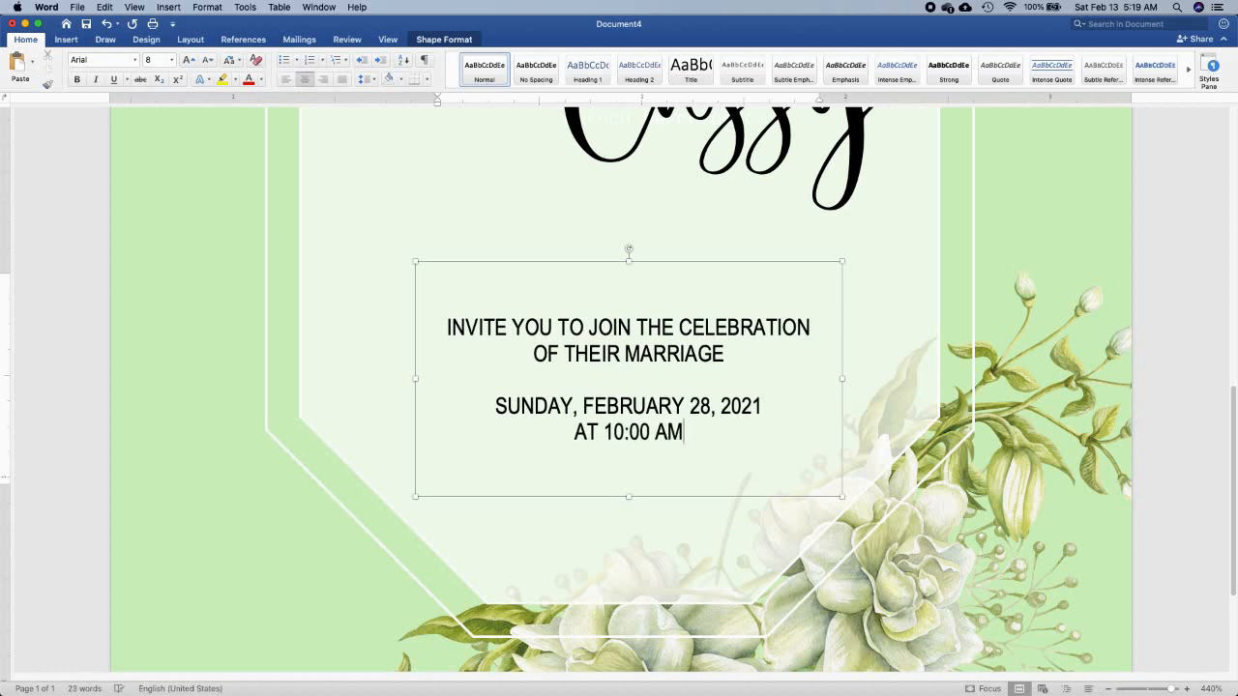
Add the venue lines "ST. JOHN THE EVANGELIST CATHEDRAL" and "DAGUPAN CITY" below the time
key(Return)
text(ST. JOHN THE EVANGELIST CATHEDRAL)
key(Return)
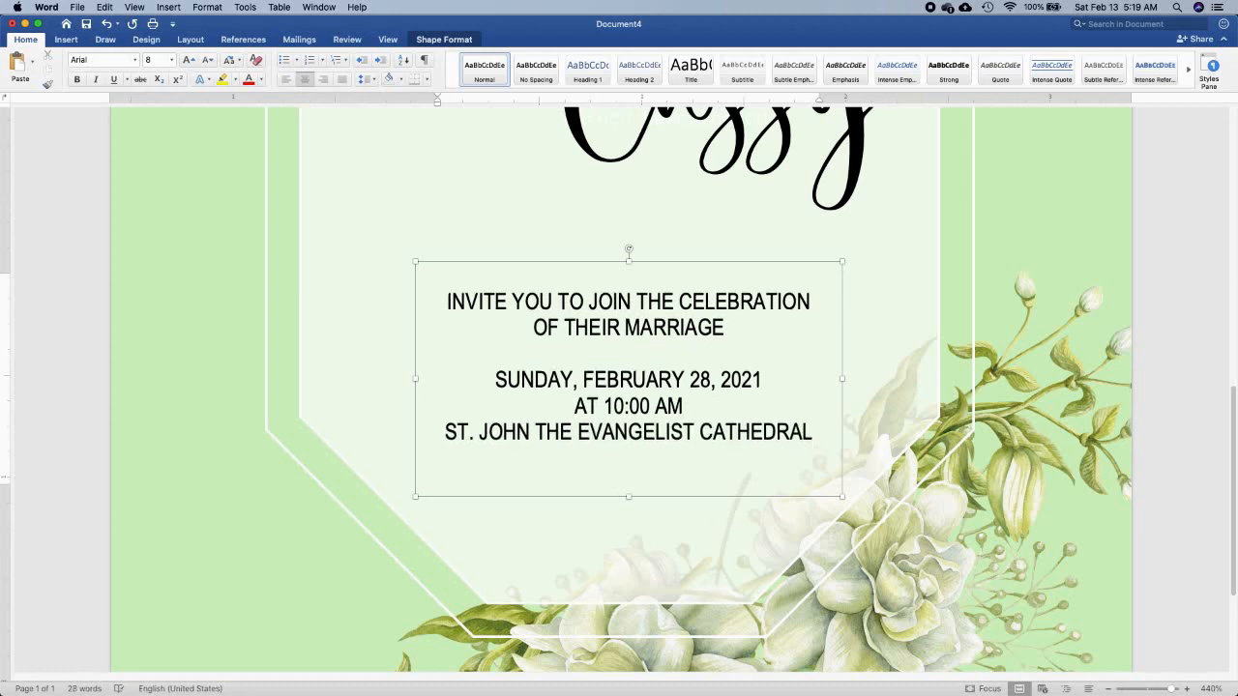
text(DAGUPAN)
text(CITY)
key(Return)
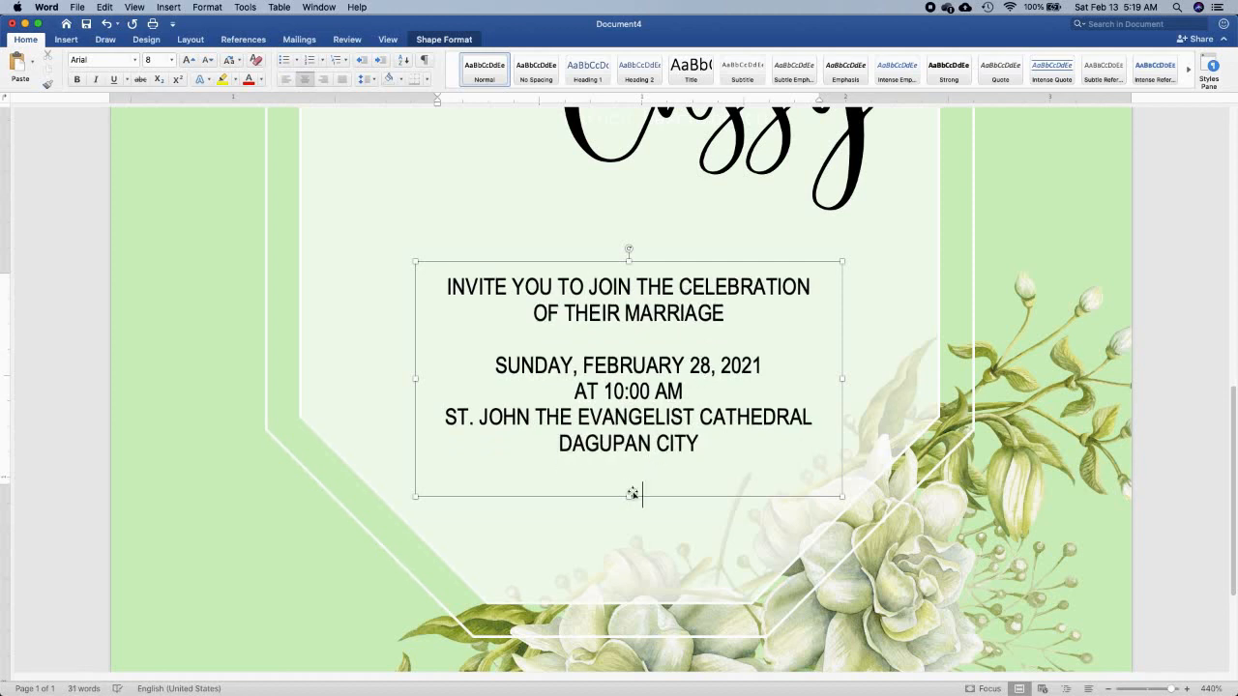
Extend the details box downward, add "RECEPTION TO FOLLOW" as its last line, and move the box slightly lower
drag(629, 498, 629, 530)
text(RECEPTION)
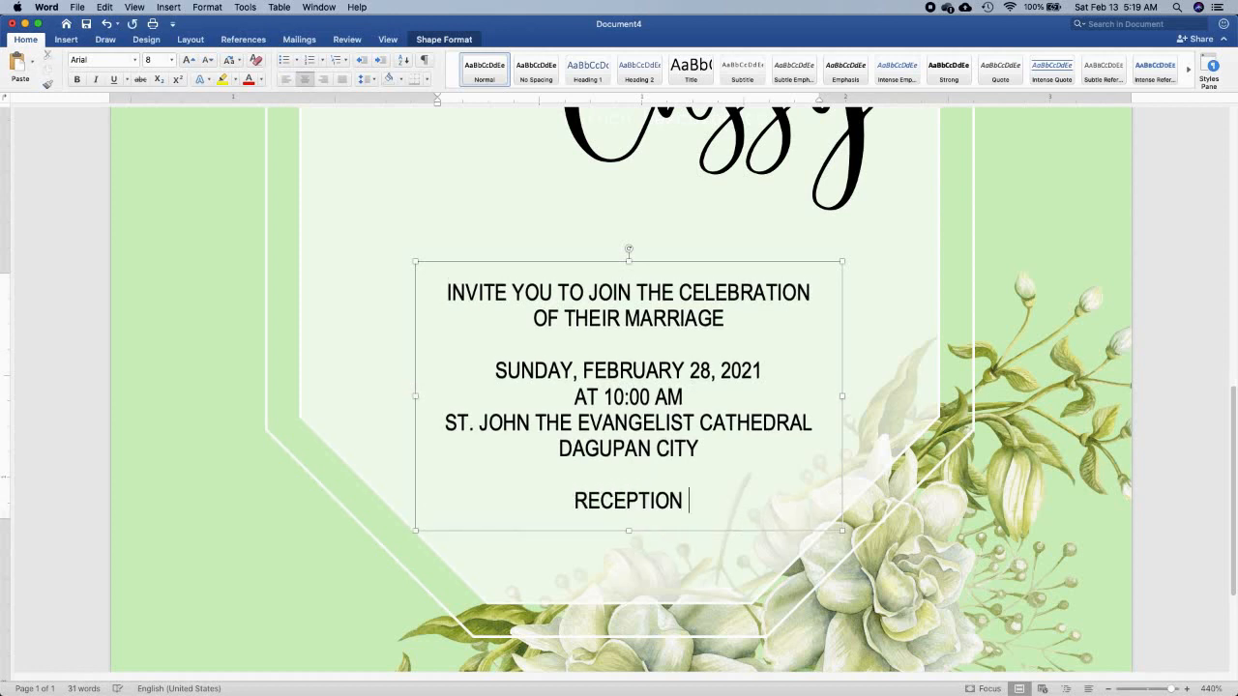
text( TO FOLLOW)
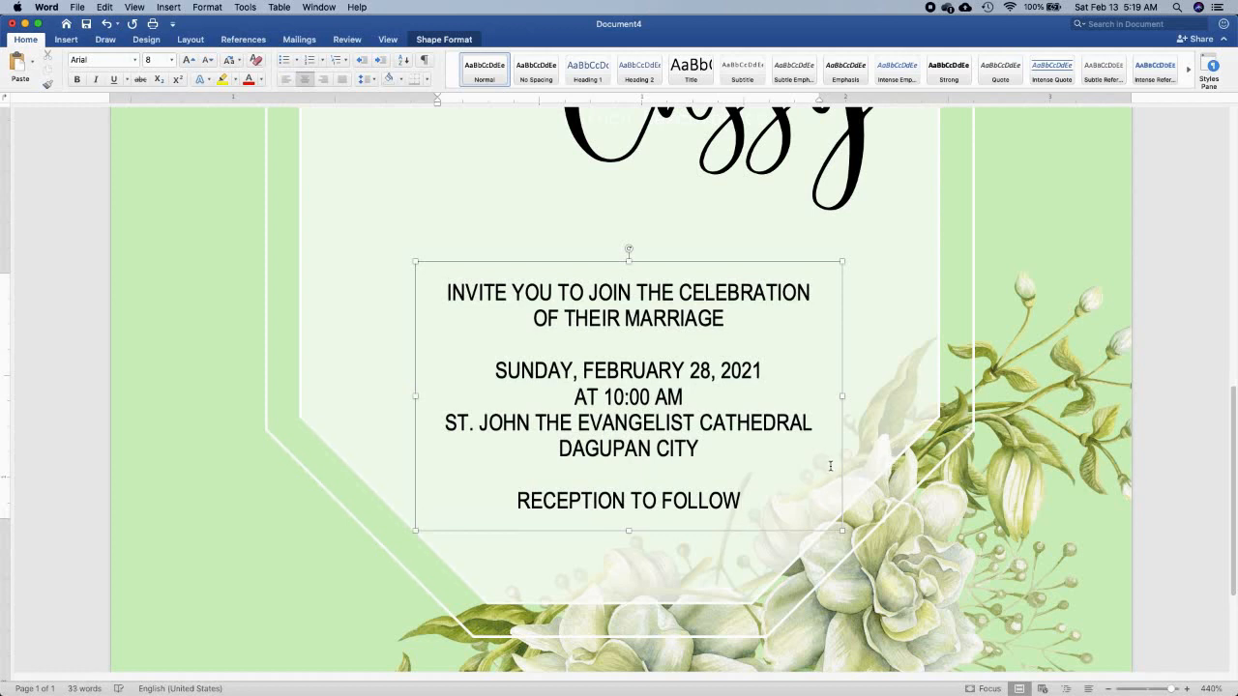
drag(701, 262, 700, 288)
scroll(715, 307, down, 5)
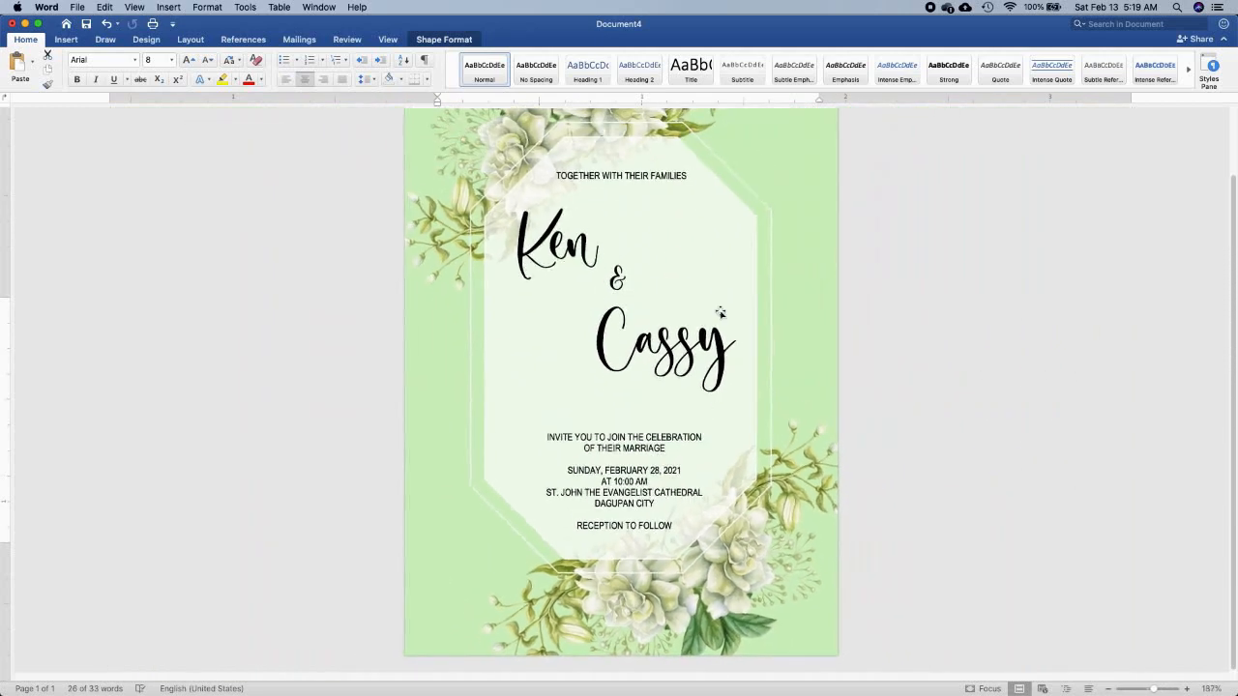
scroll(721, 311, down, 2)
right_click(720, 312)
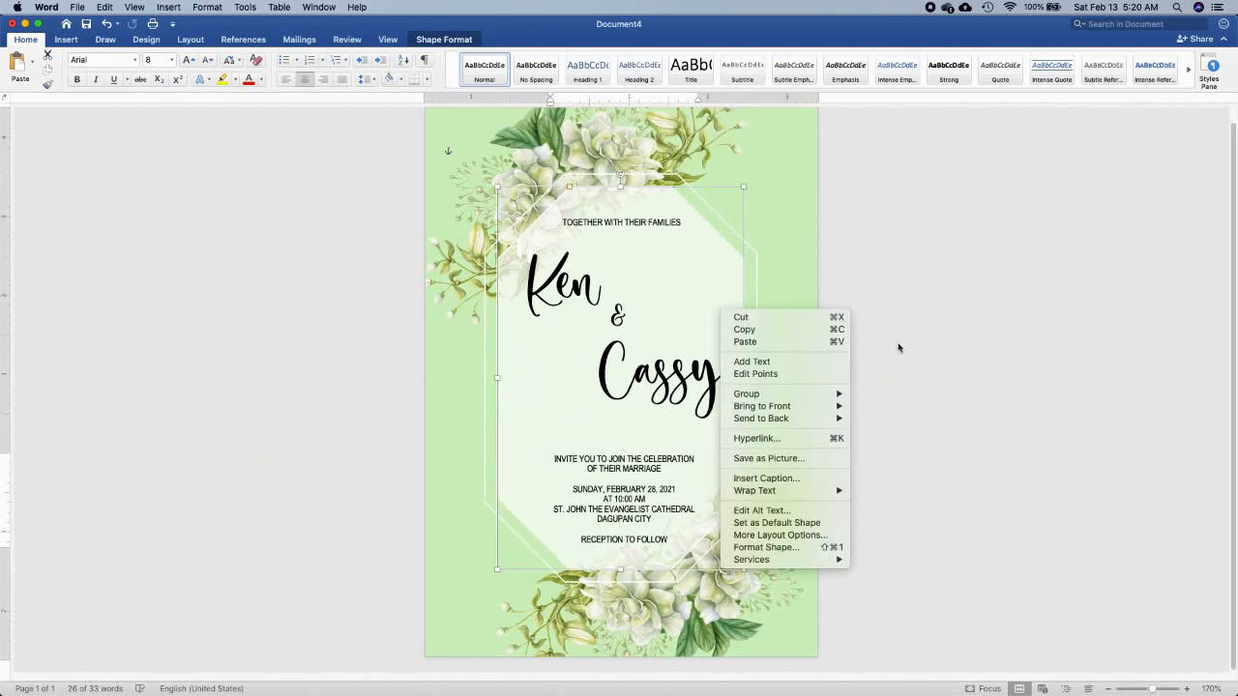
click(1036, 472)
click(959, 469)
scroll(959, 469, down, 2)
scroll(959, 469, up, 1)
click(879, 608)
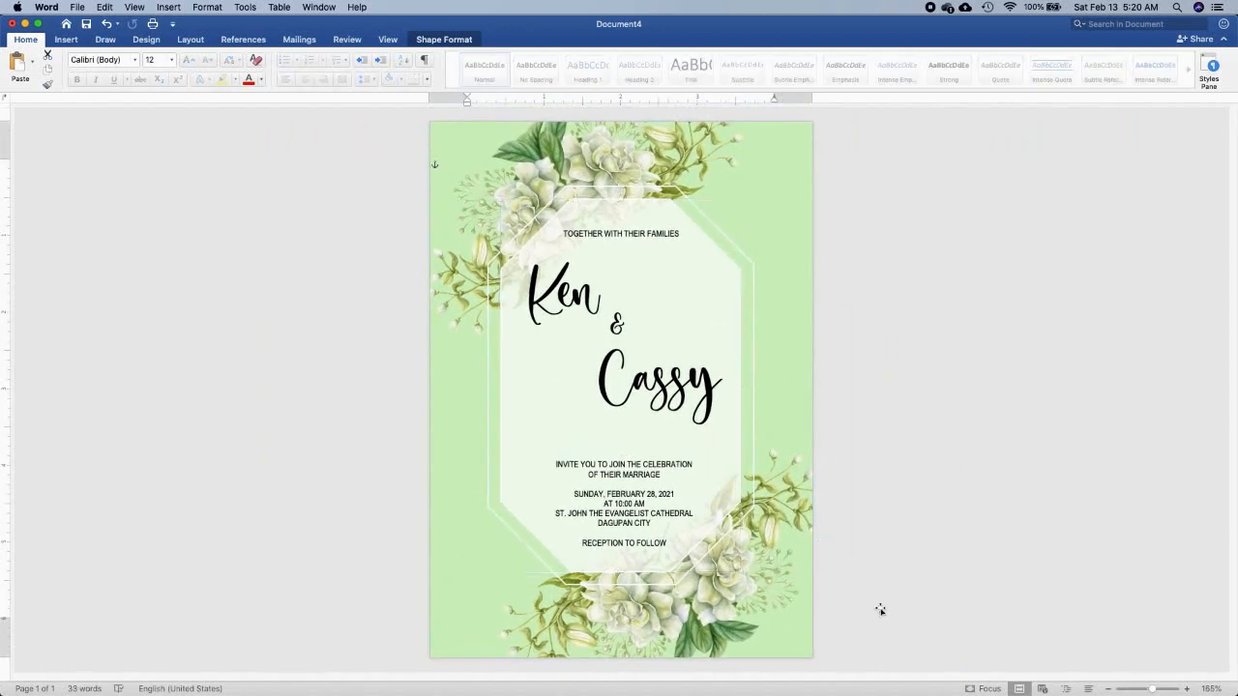
Move both names and the ampersand slightly lower to balance the space between the heading and the event details
drag(663, 390, 663, 404)
drag(617, 324, 618, 336)
drag(561, 302, 561, 317)
drag(627, 339, 628, 345)
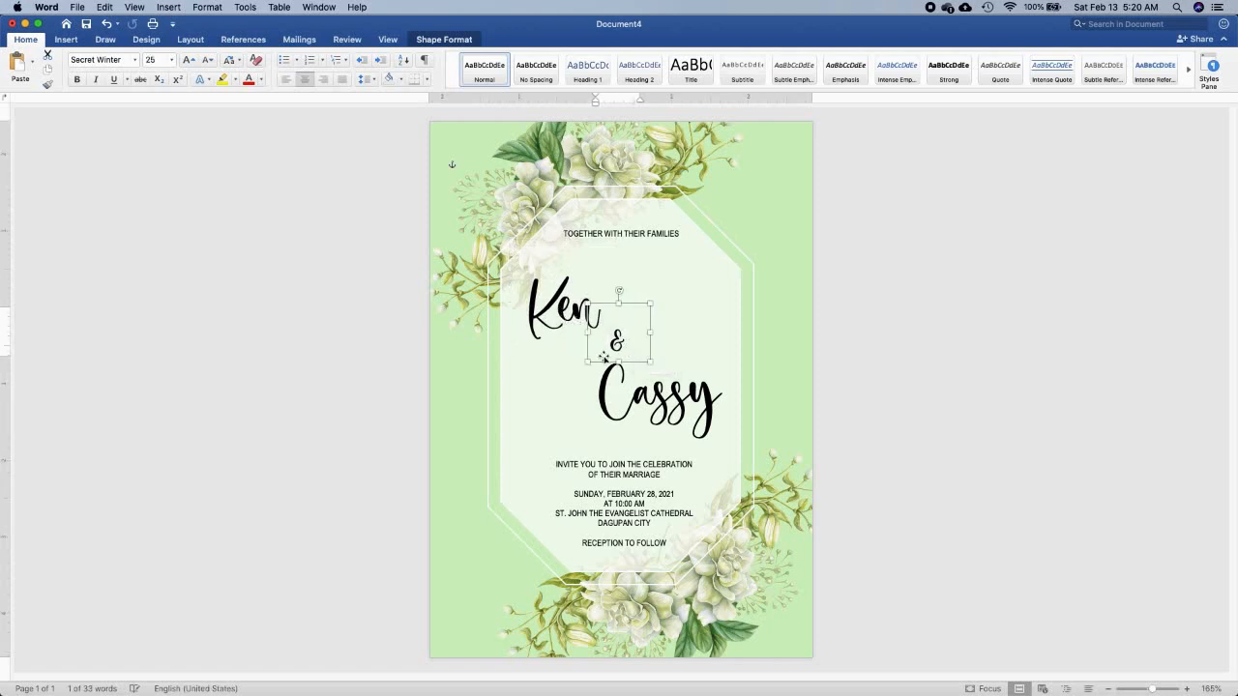
drag(554, 322, 558, 316)
click(930, 605)
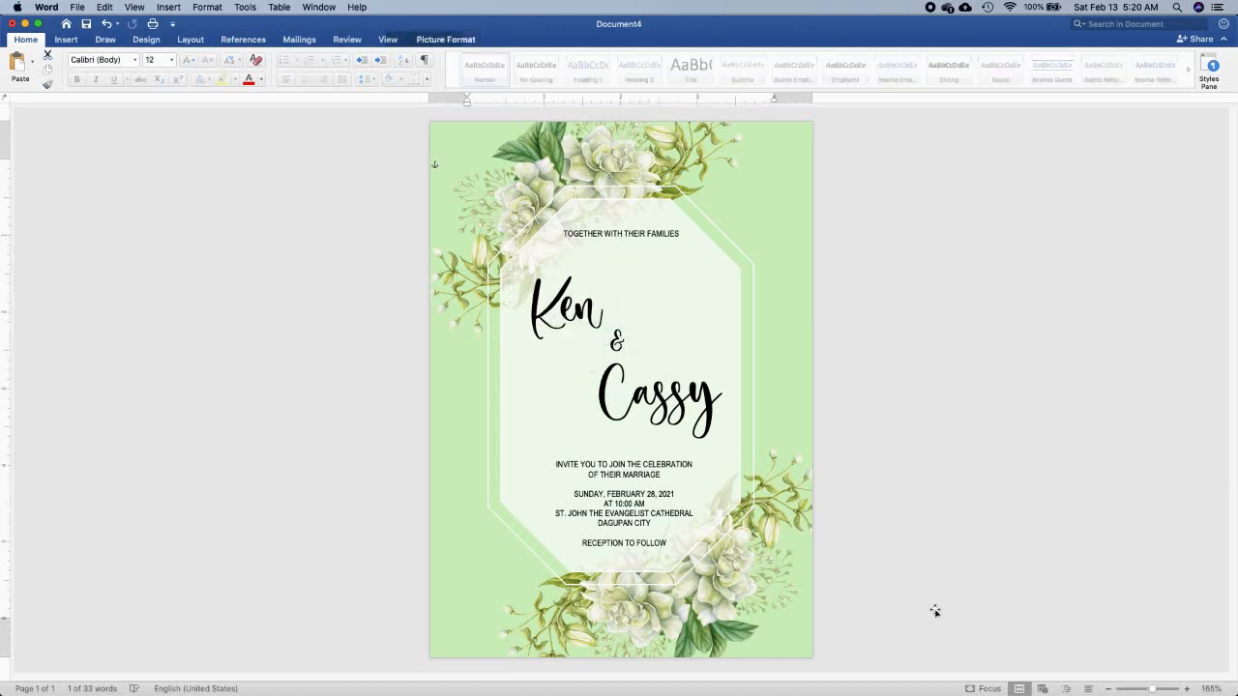